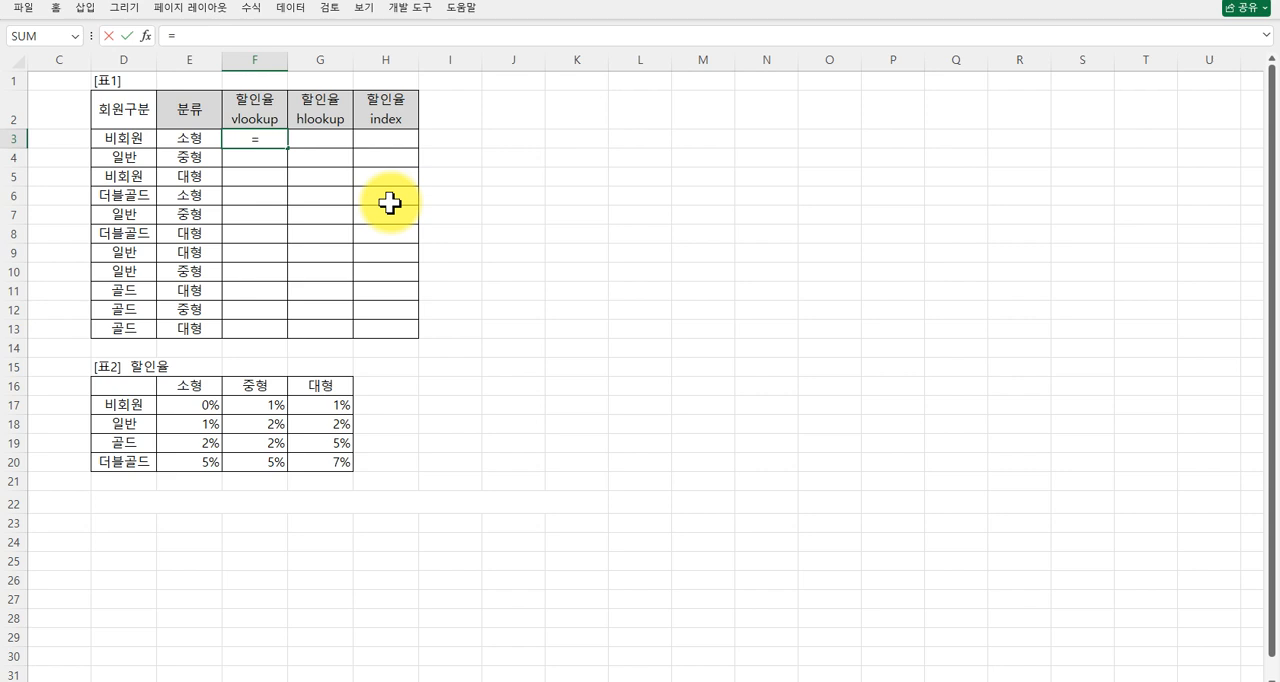
Start a VLOOKUP formula in cell F3 and open its function arguments, placed clear of the discount-rate table.
text(vl)
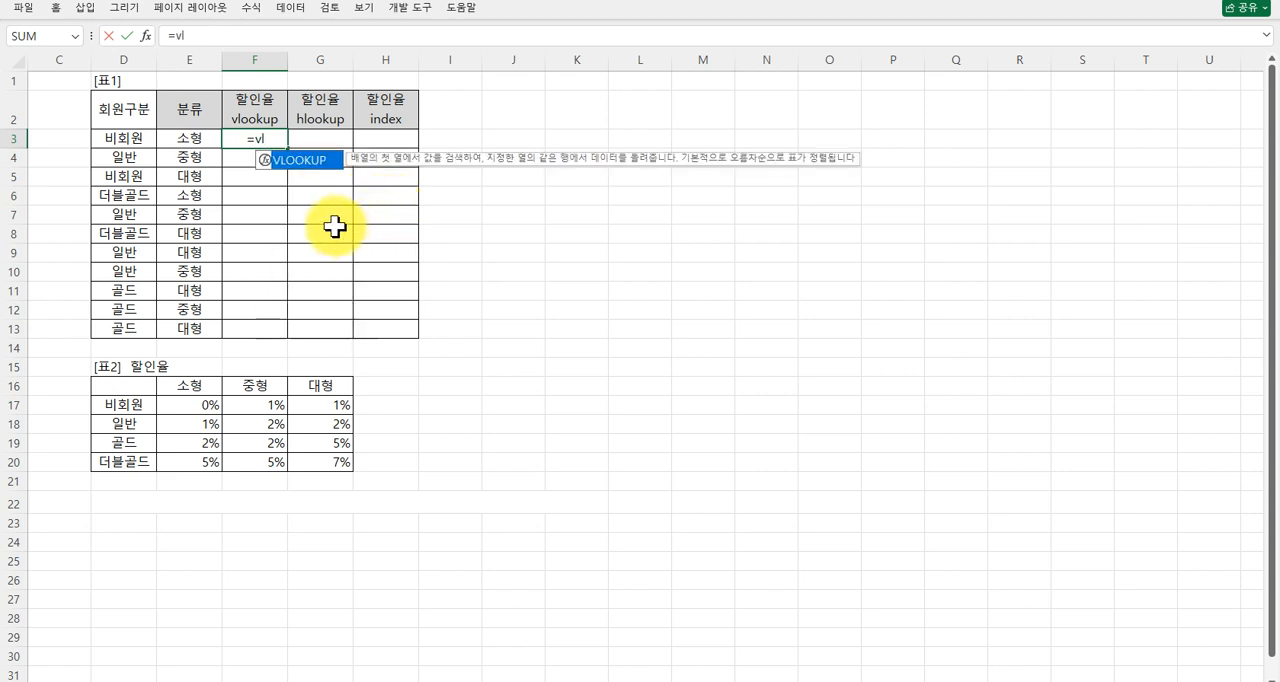
double_click(305, 160)
key(ctrl+a)
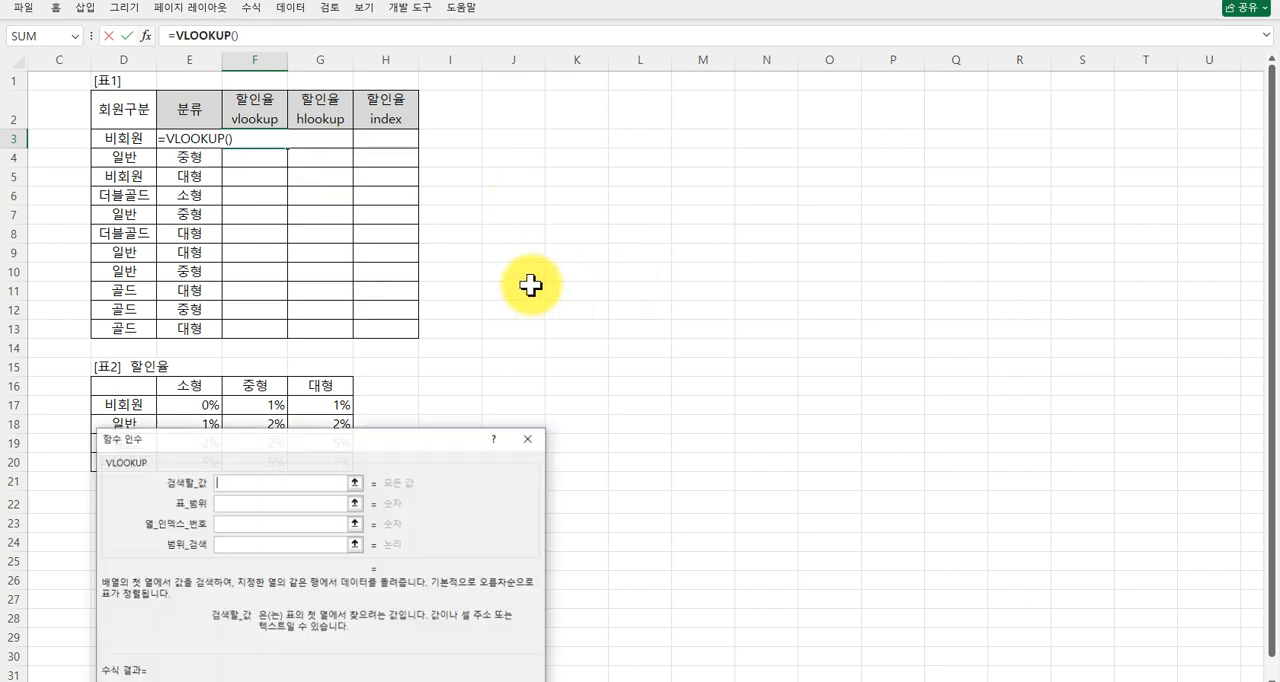
drag(335, 442, 596, 190)
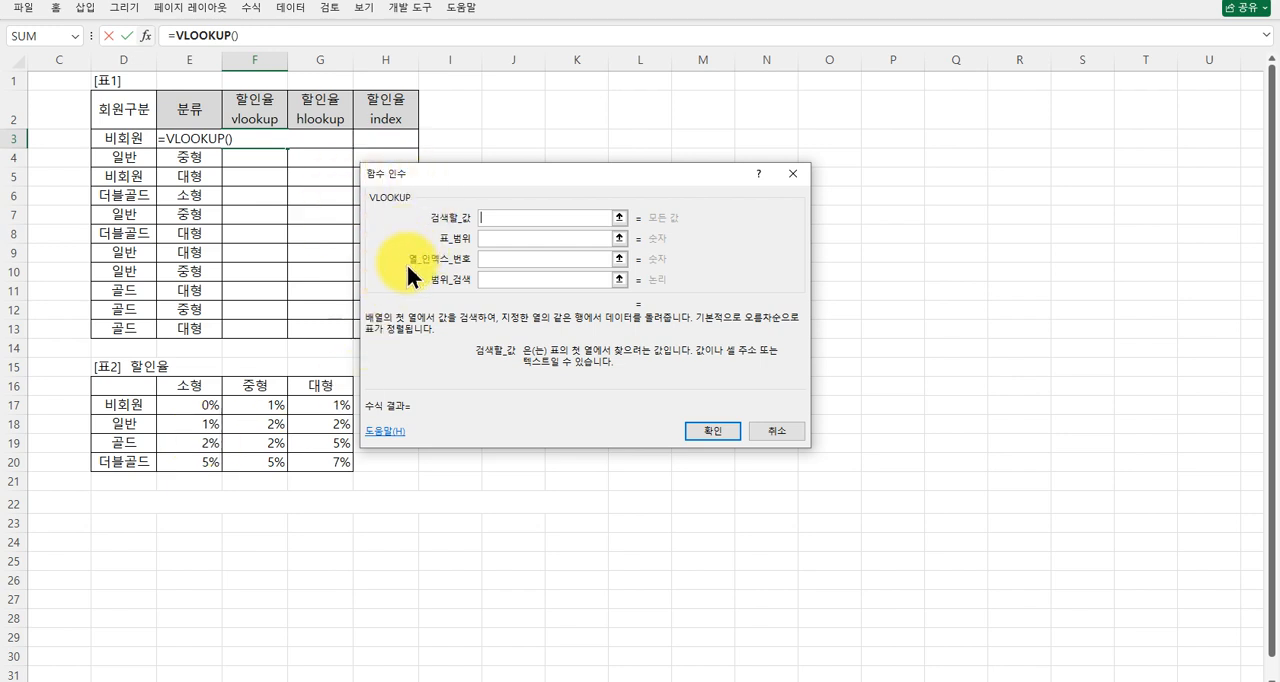
click(485, 258)
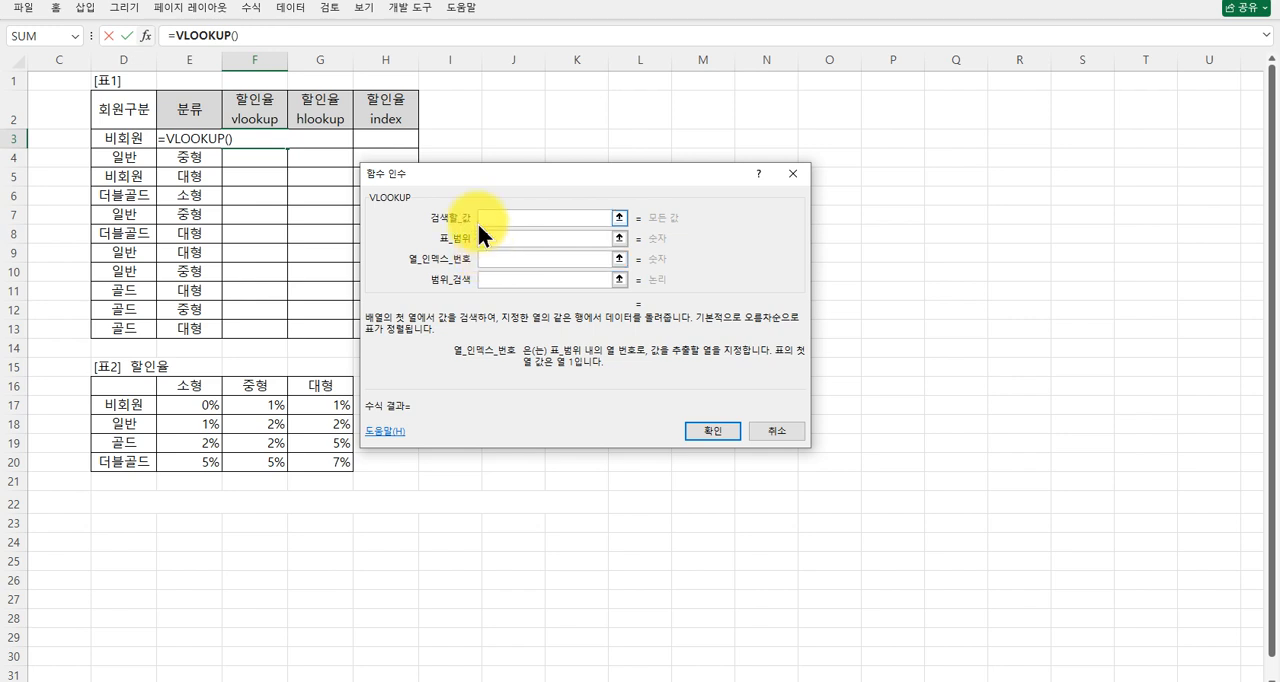
click(489, 214)
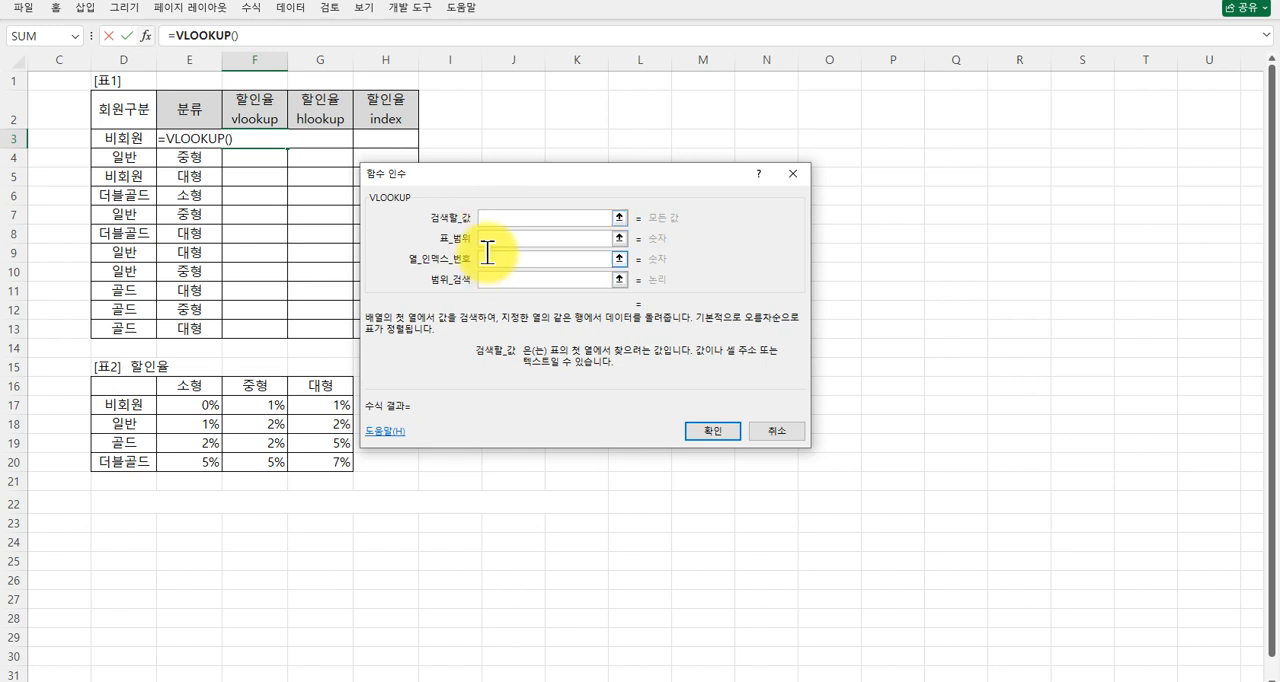
click(488, 254)
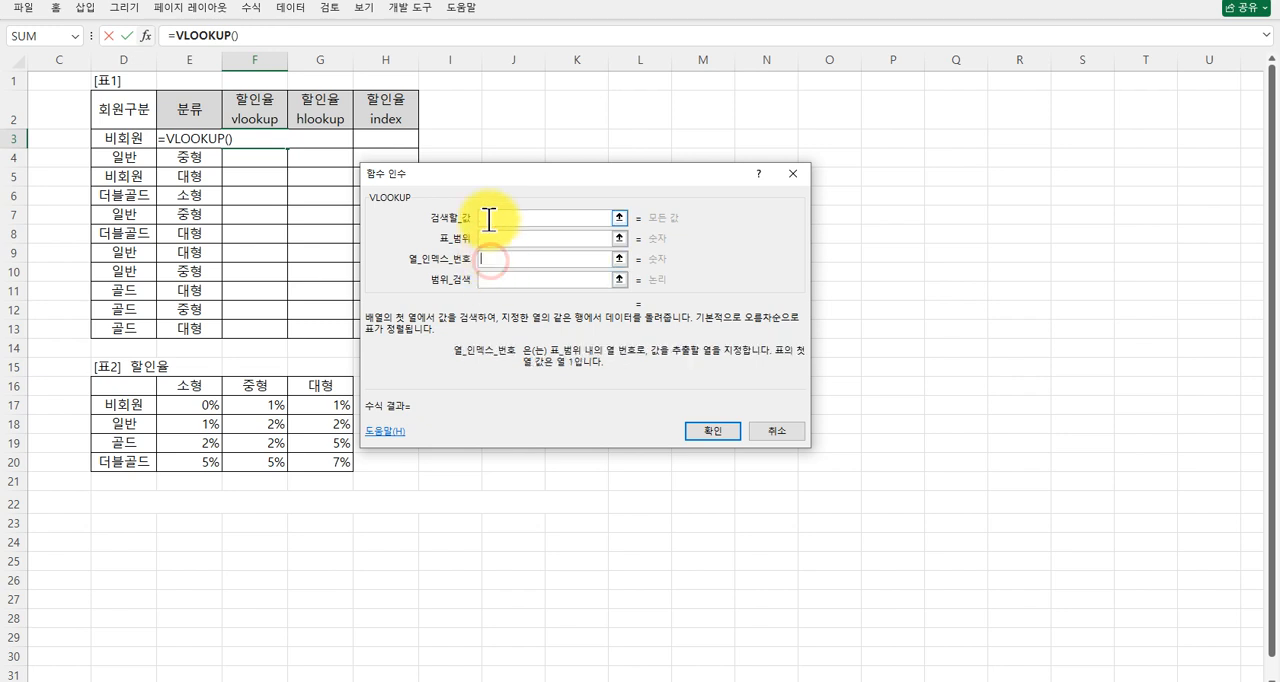
click(489, 216)
click(487, 259)
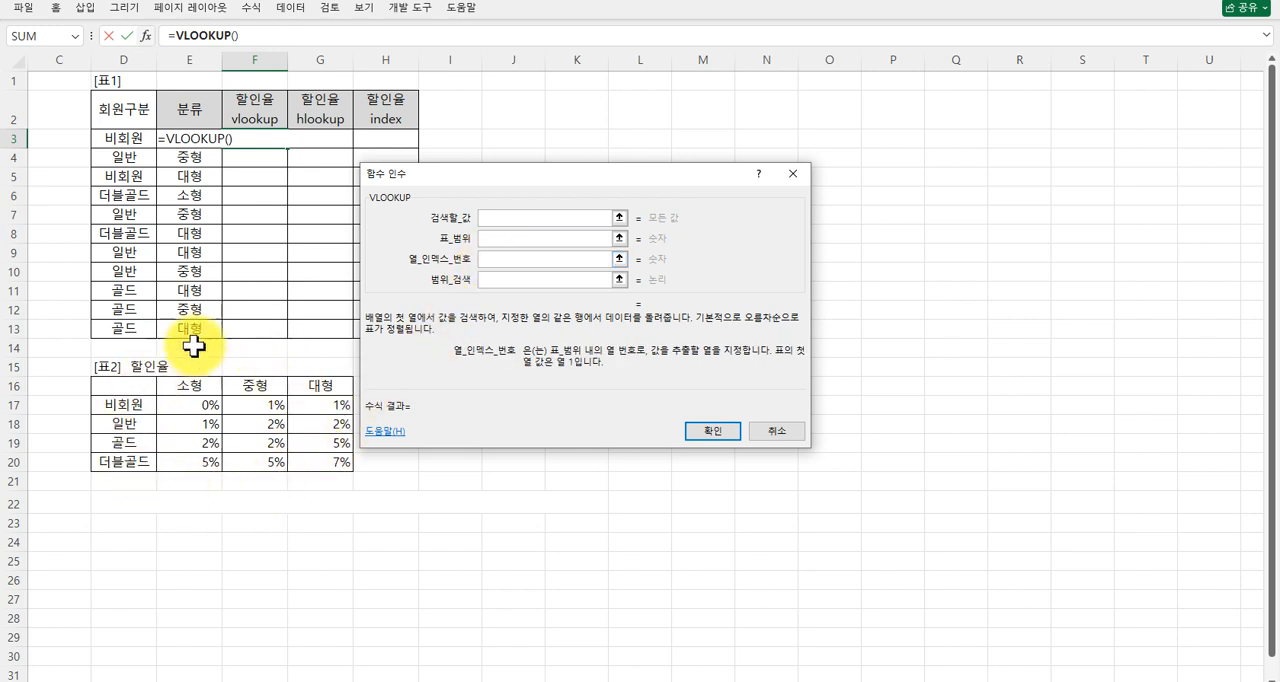
click(492, 218)
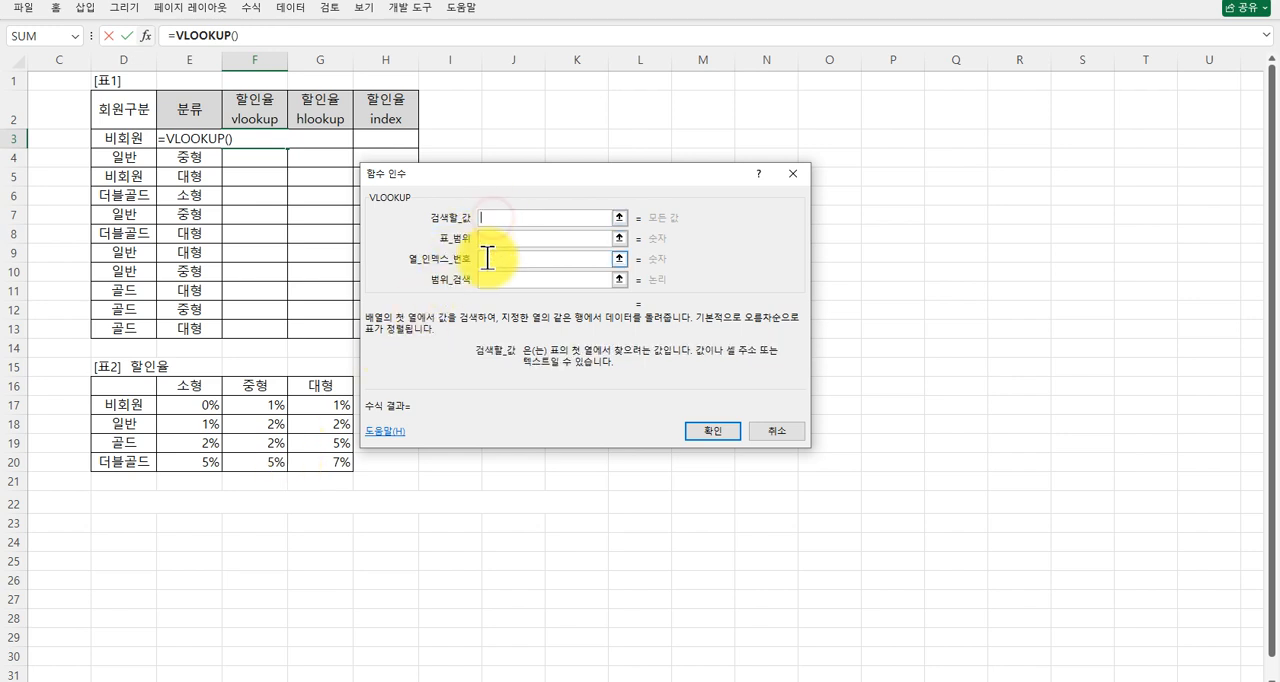
click(487, 258)
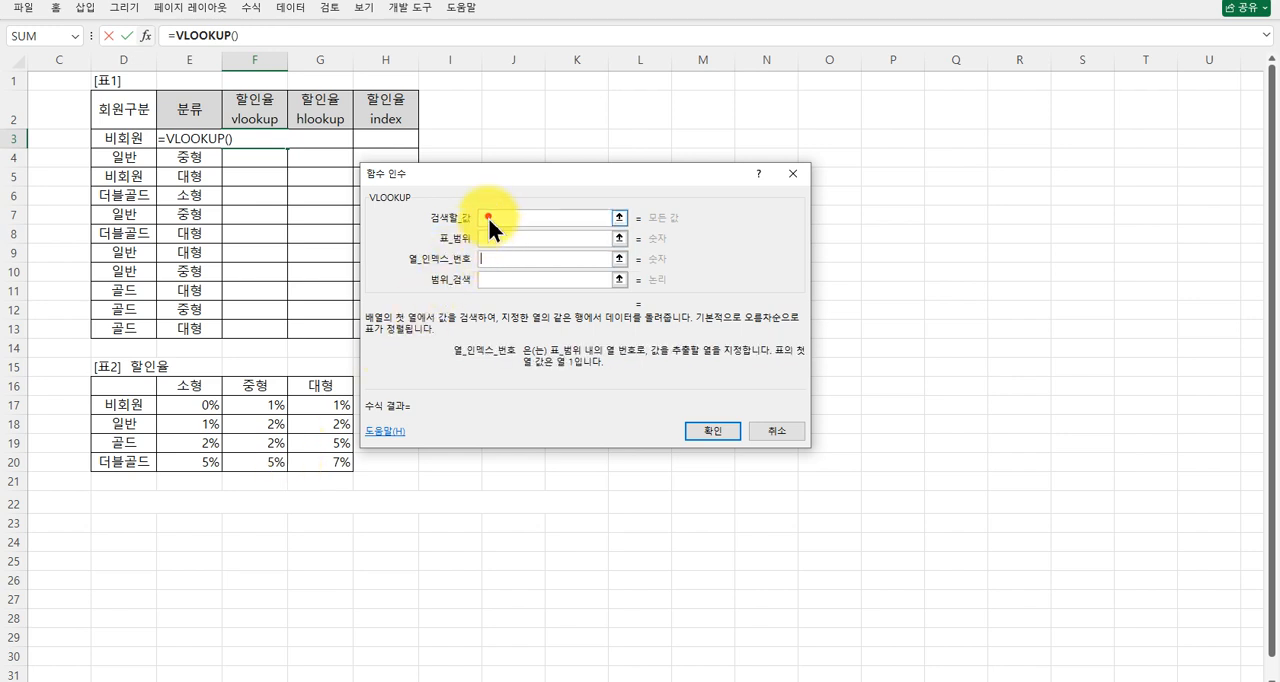
Set the VLOOKUP lookup value to the member type in cell D3.
click(487, 216)
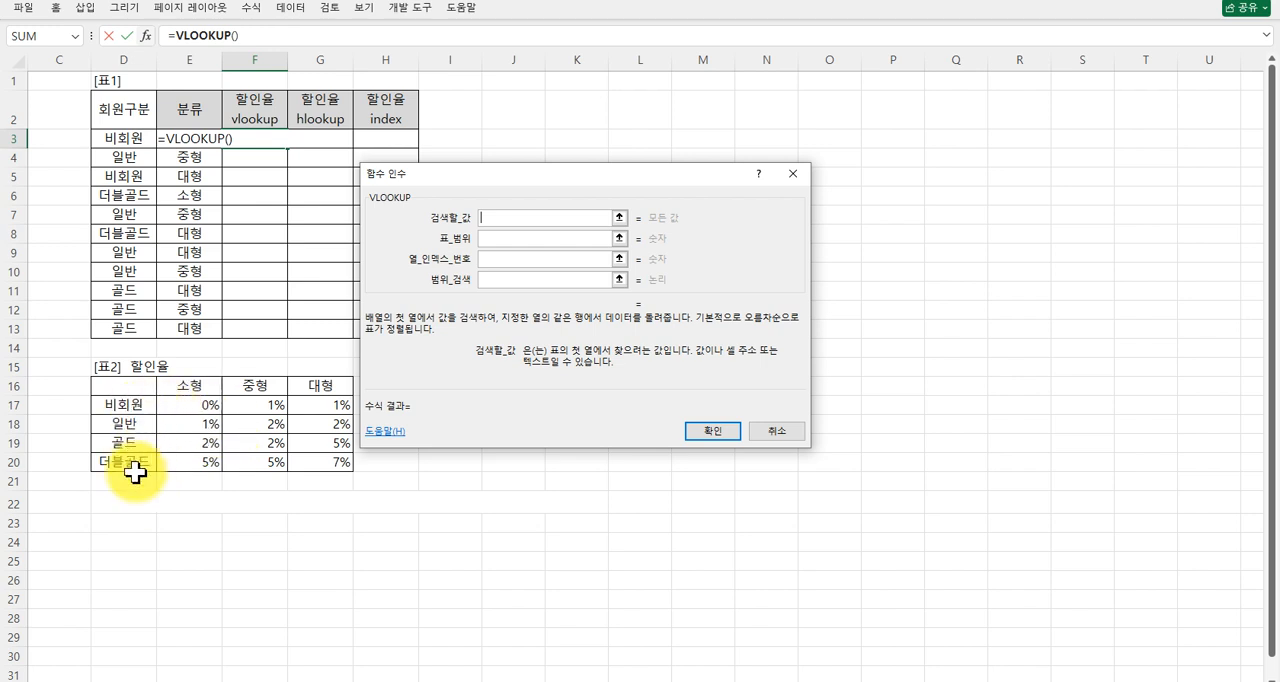
click(124, 134)
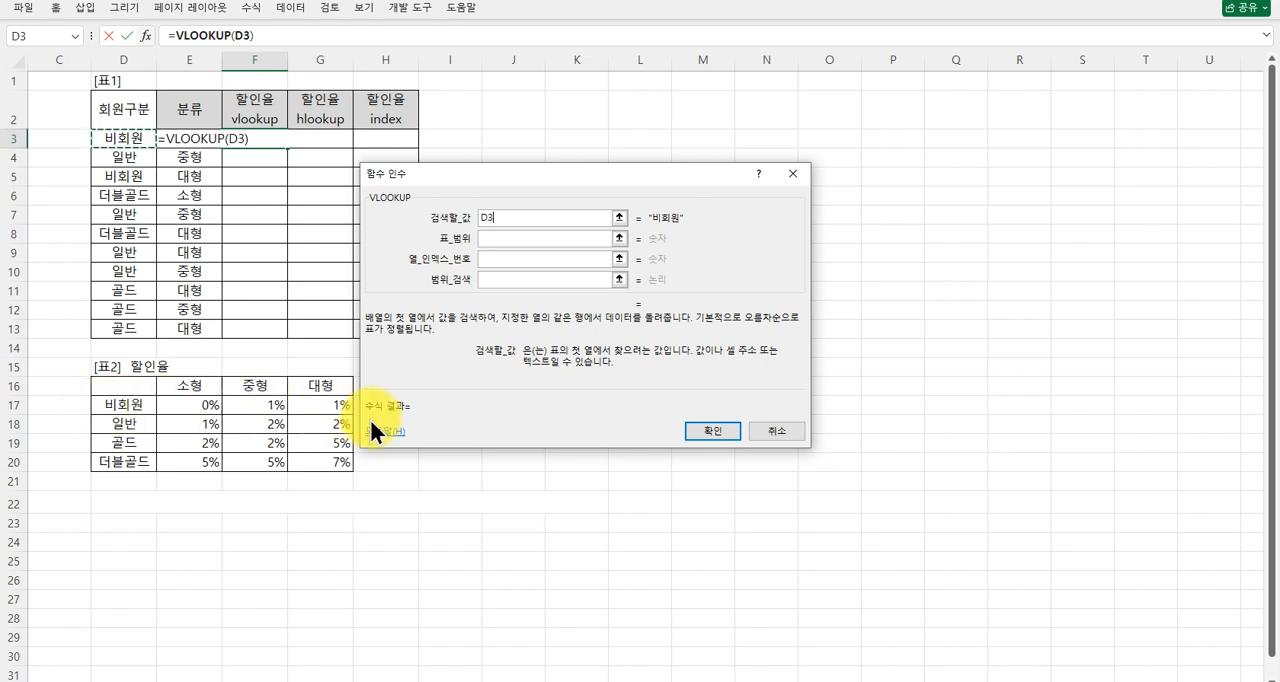
click(494, 240)
click(494, 260)
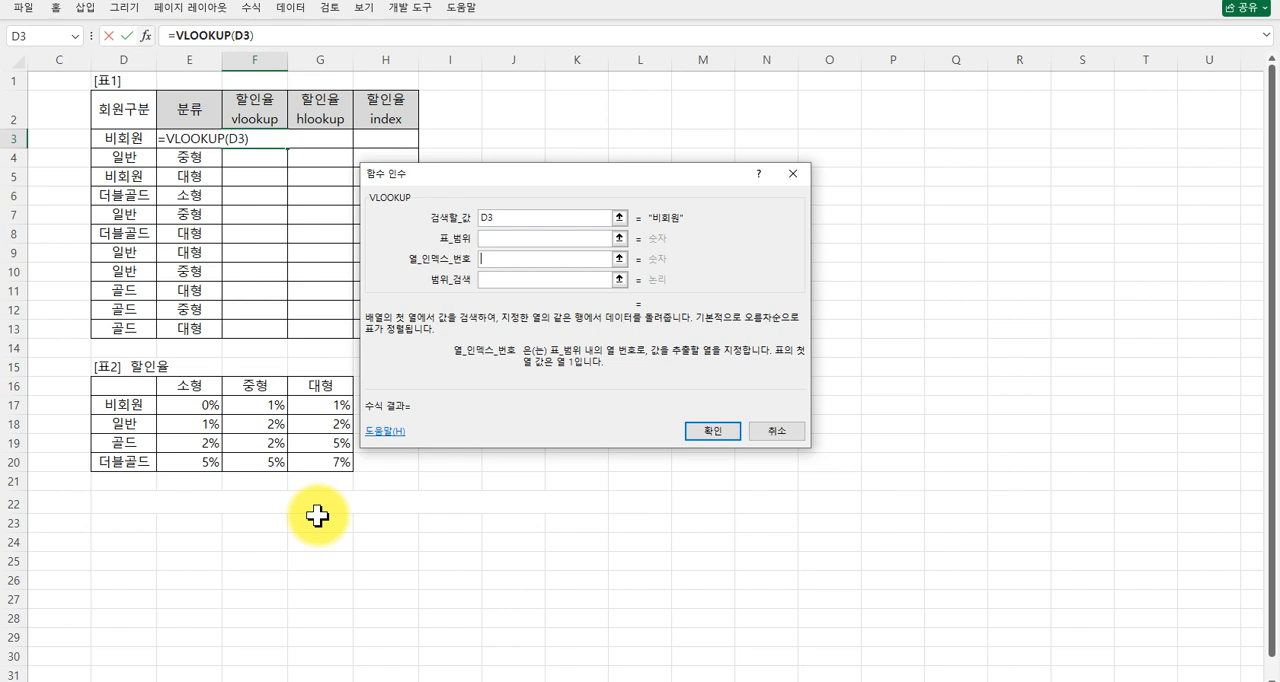
text(2)
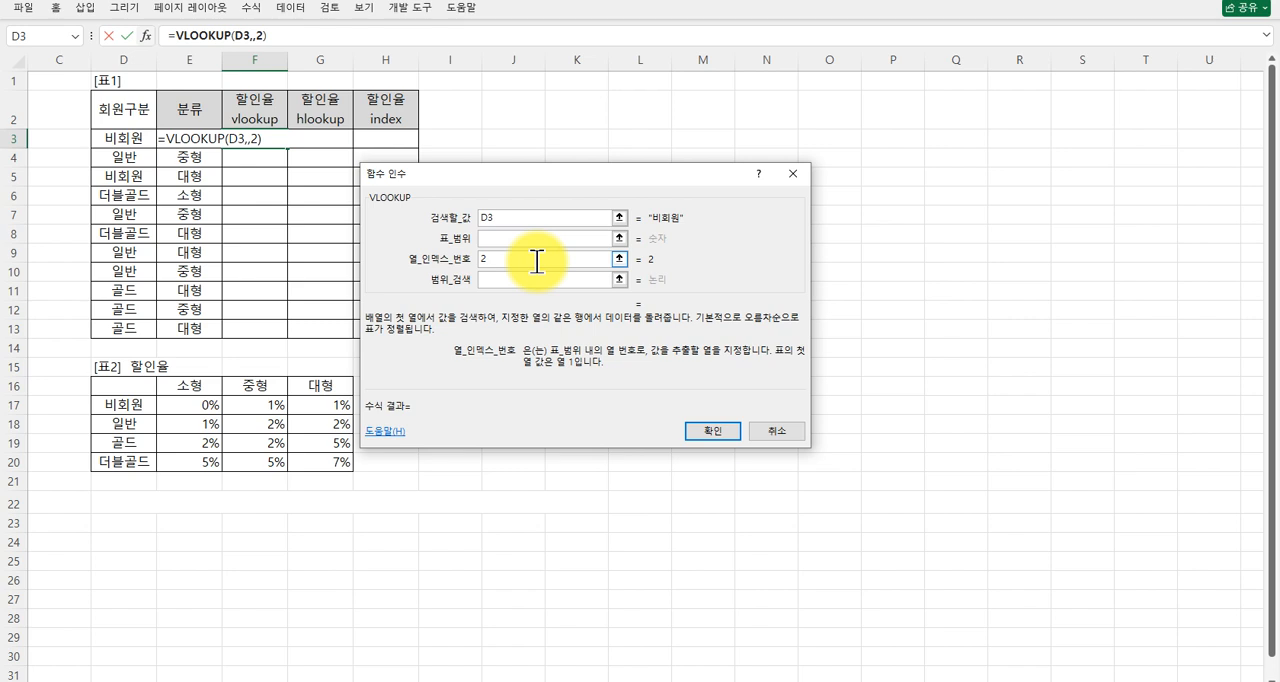
key(BackSpace)
text(match()
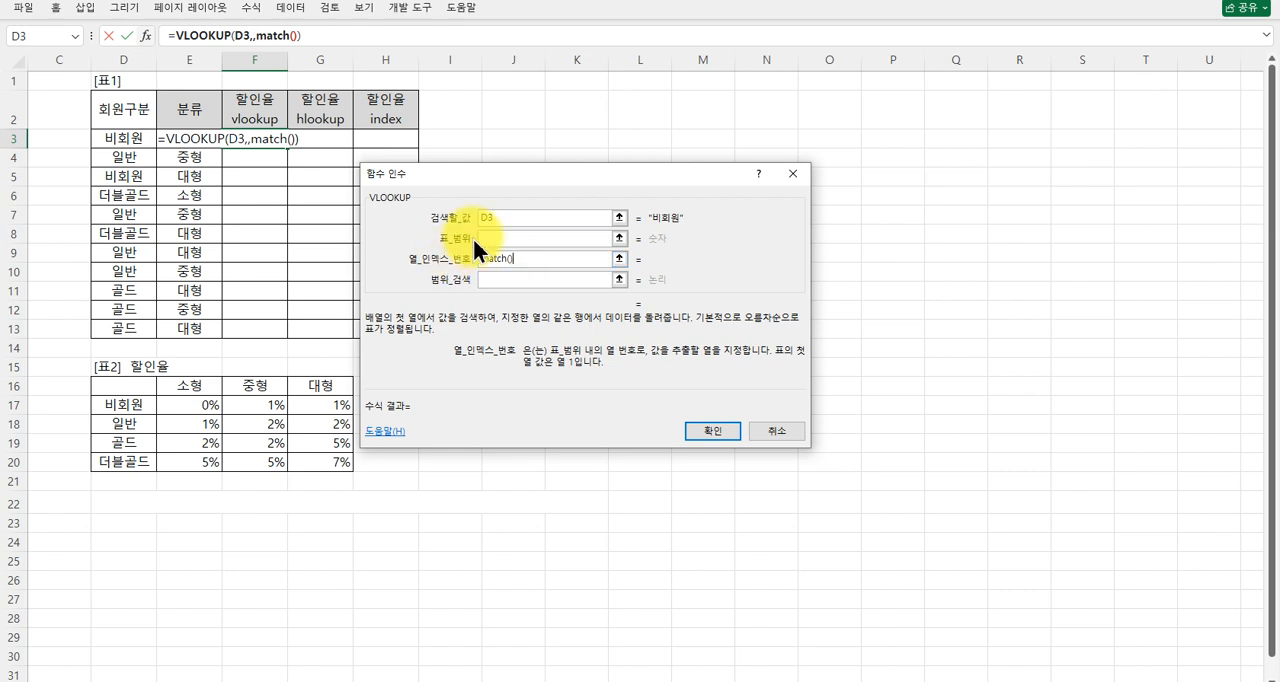
drag(521, 259, 447, 262)
key(BackSpace)
Set the VLOOKUP table range to the whole discount-rate table as the absolute reference $D$16:$G$20.
click(497, 238)
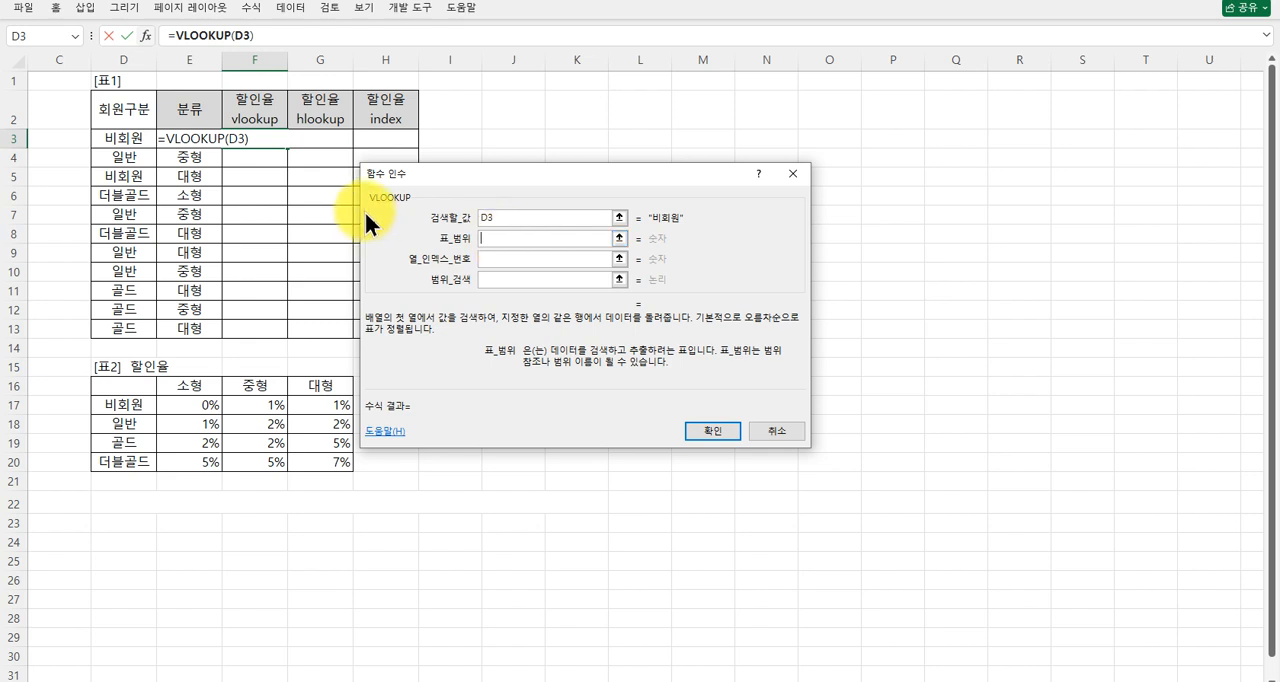
click(501, 217)
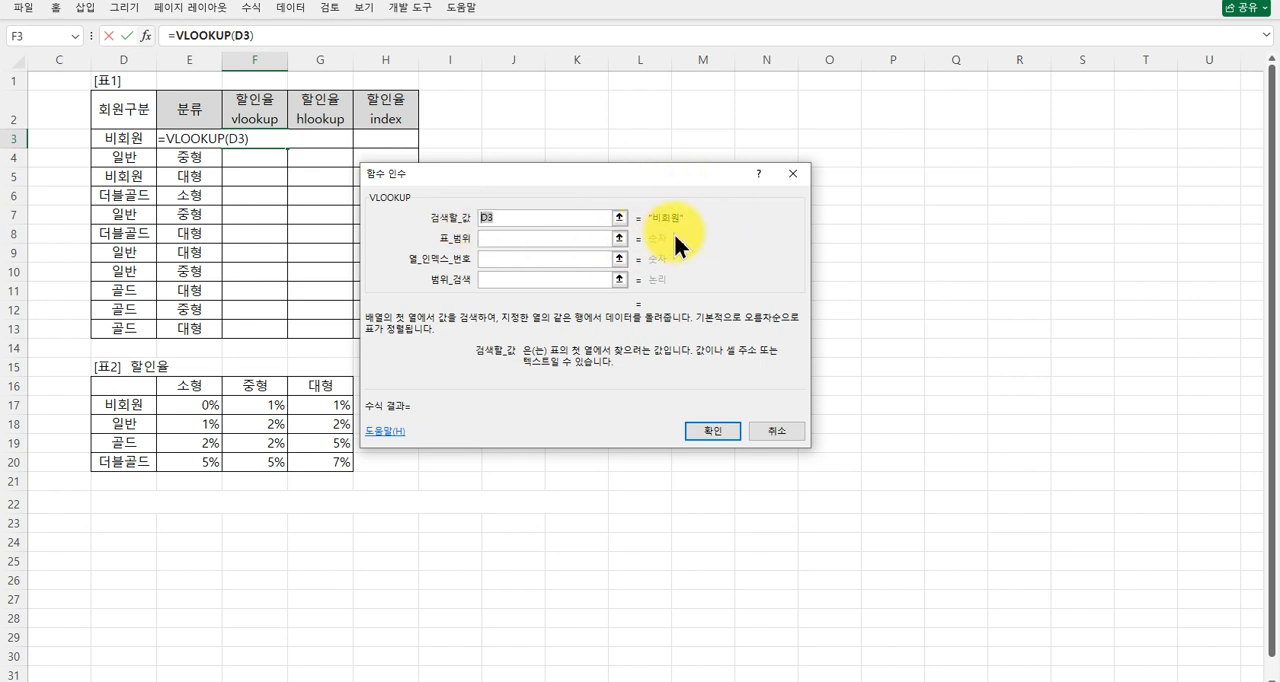
click(518, 238)
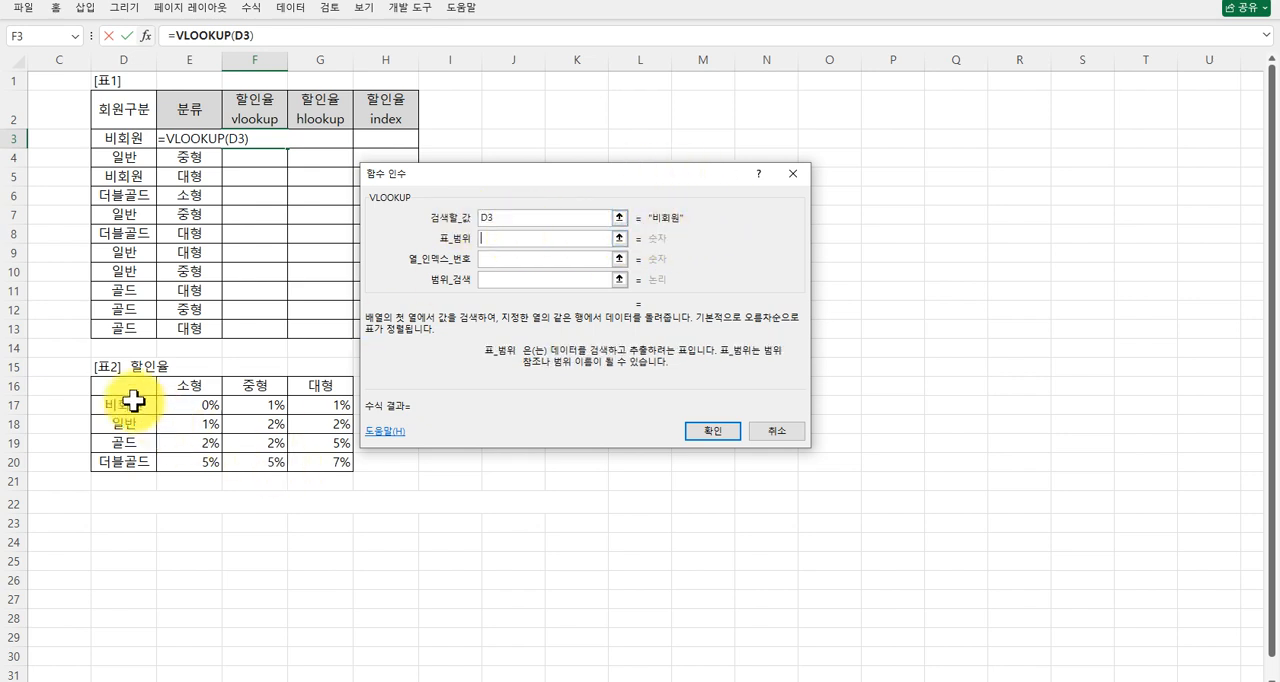
drag(134, 385, 313, 463)
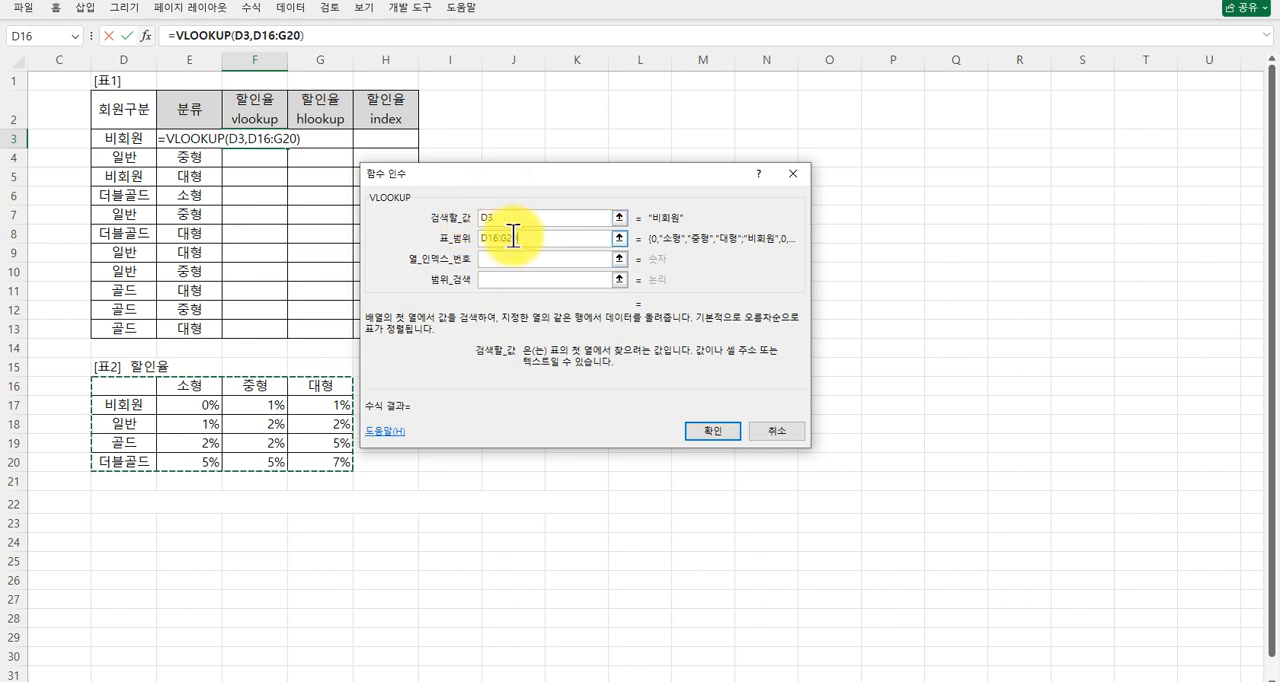
key(F4)
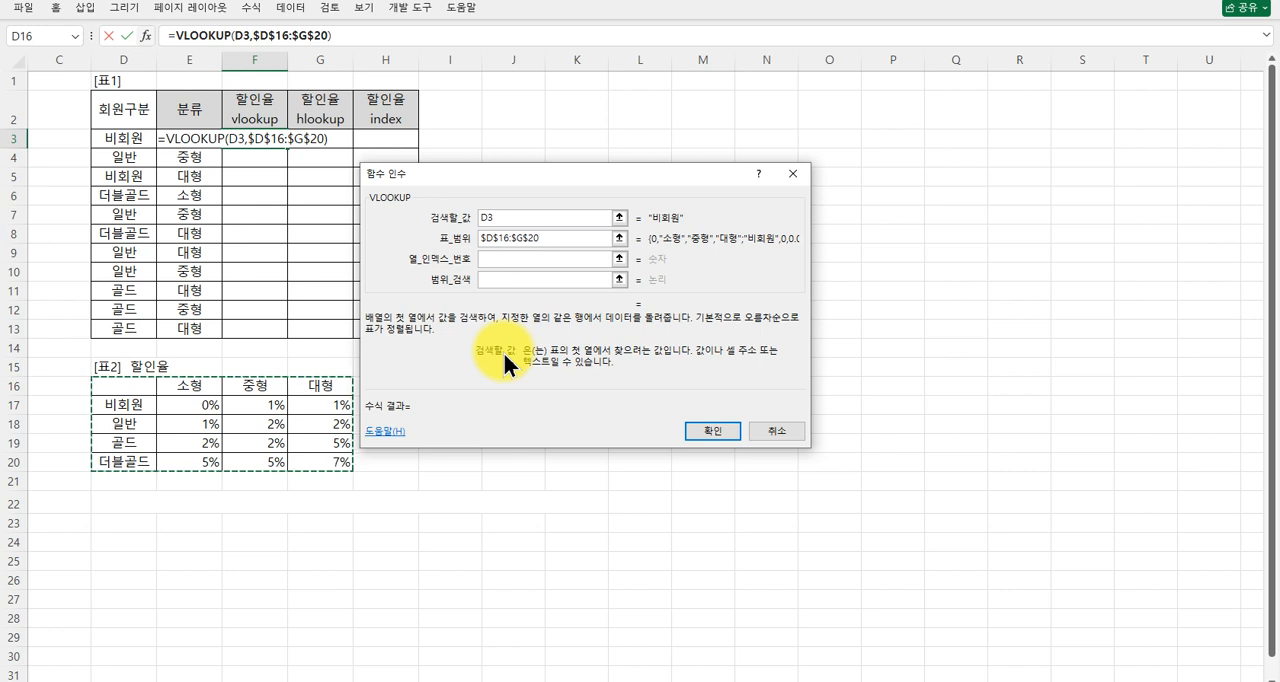
Nest a MATCH function as the VLOOKUP column index number and set its lookup value to E3.
click(495, 257)
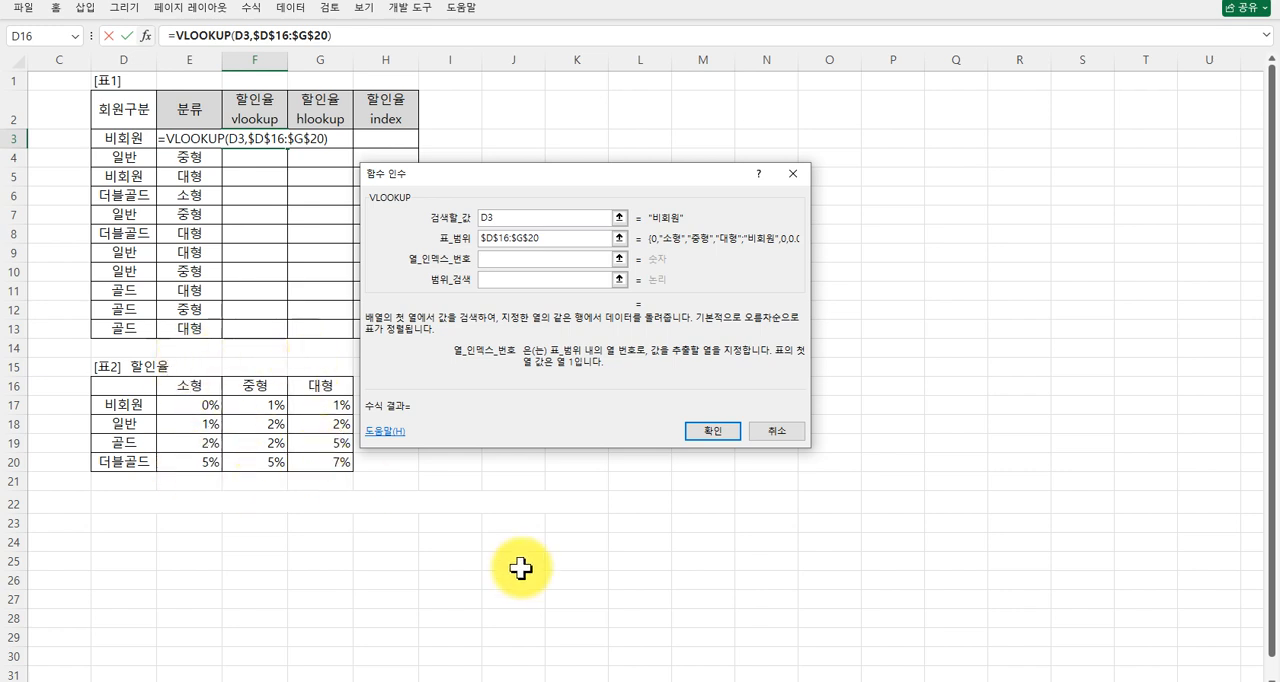
text(match)
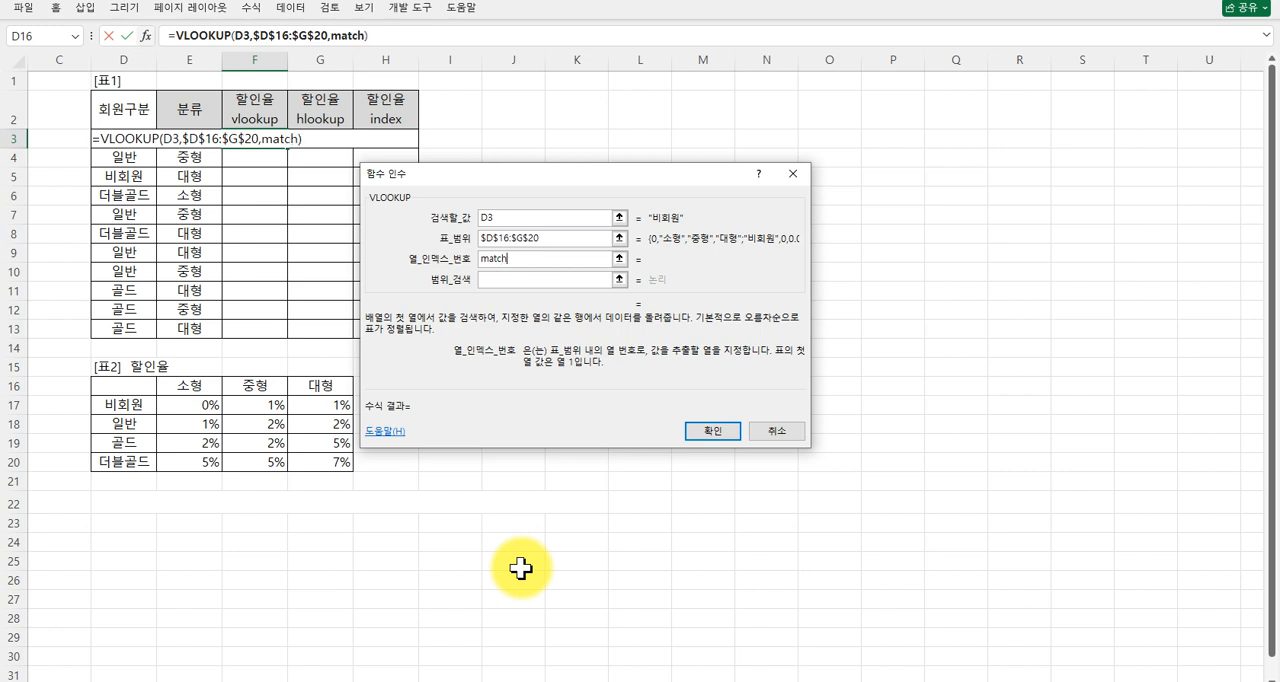
text(())
click(346, 36)
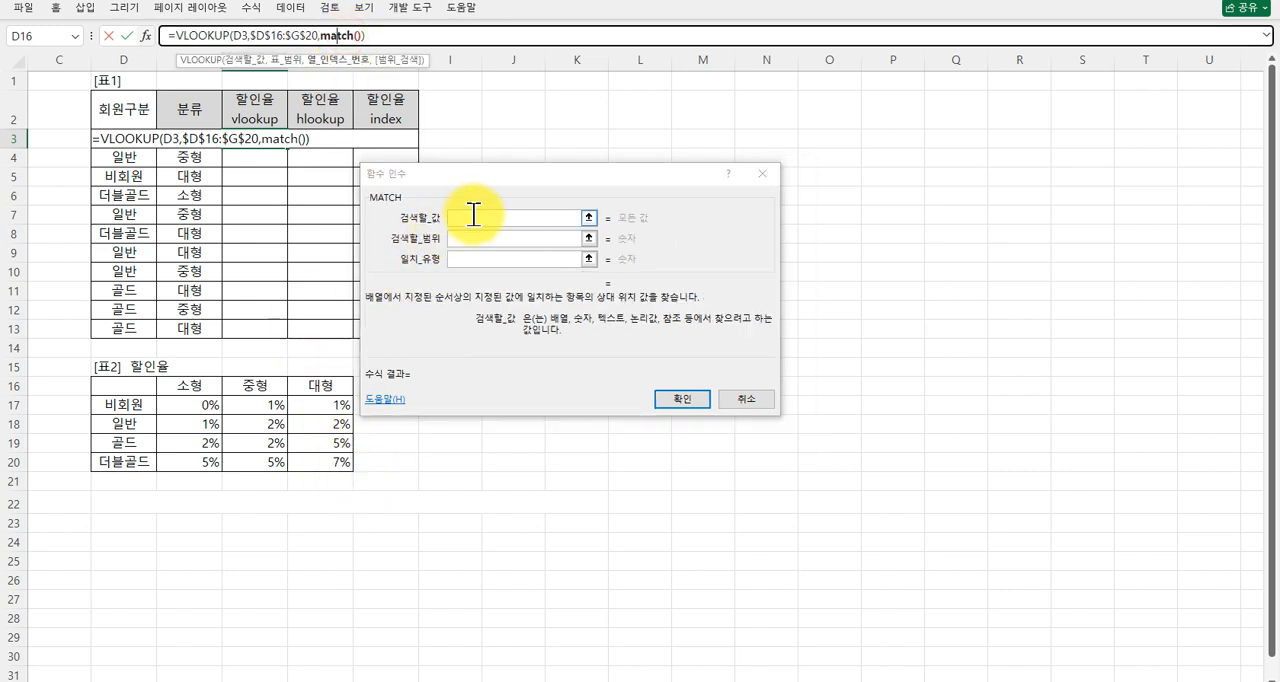
click(474, 216)
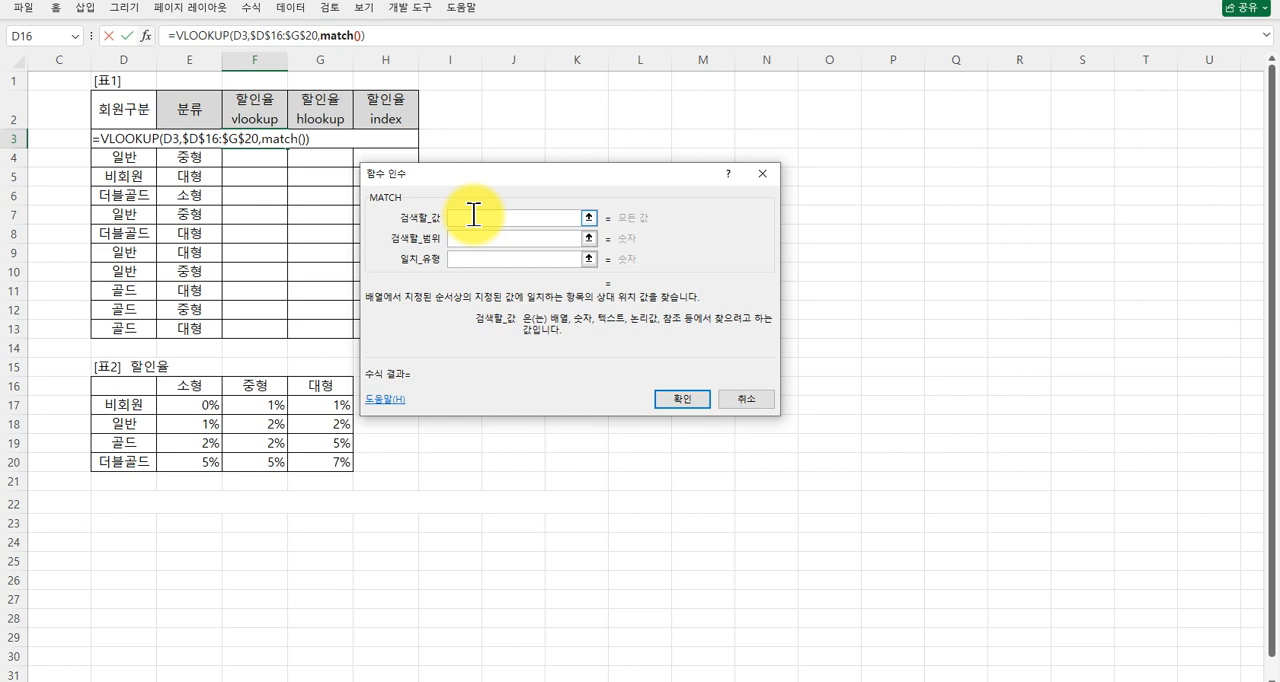
click(187, 137)
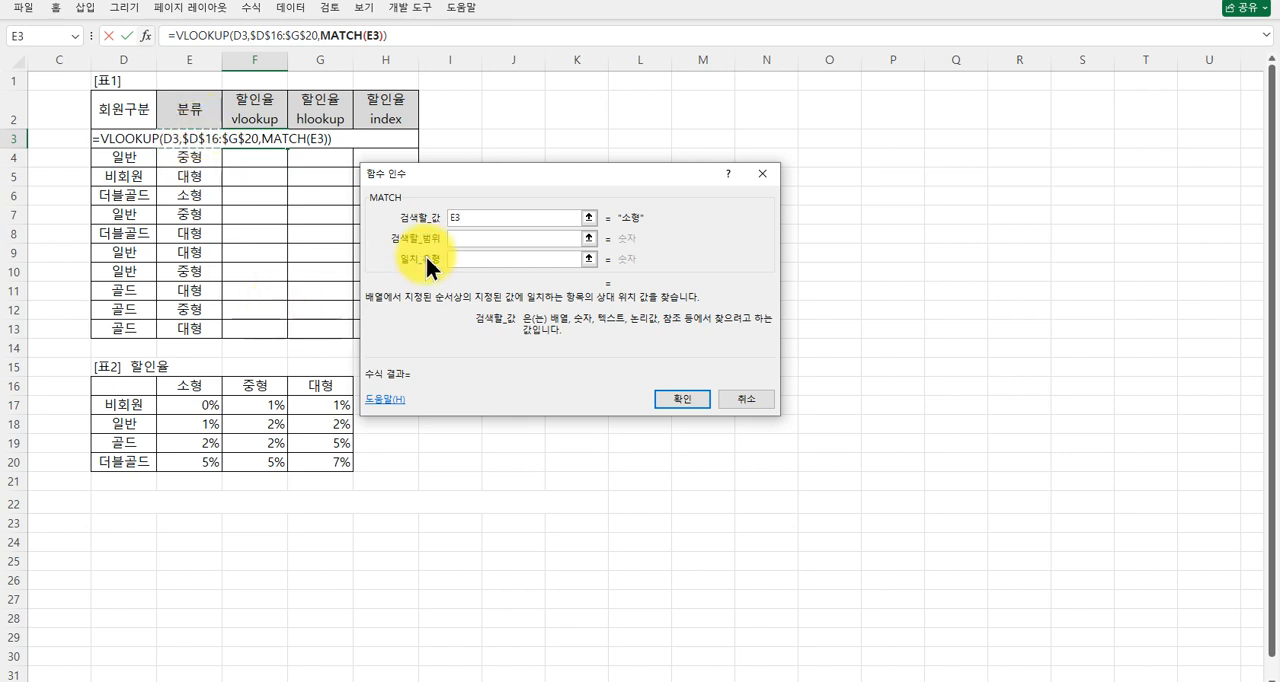
Try the size headings E16:G16 as the MATCH lookup range.
click(455, 236)
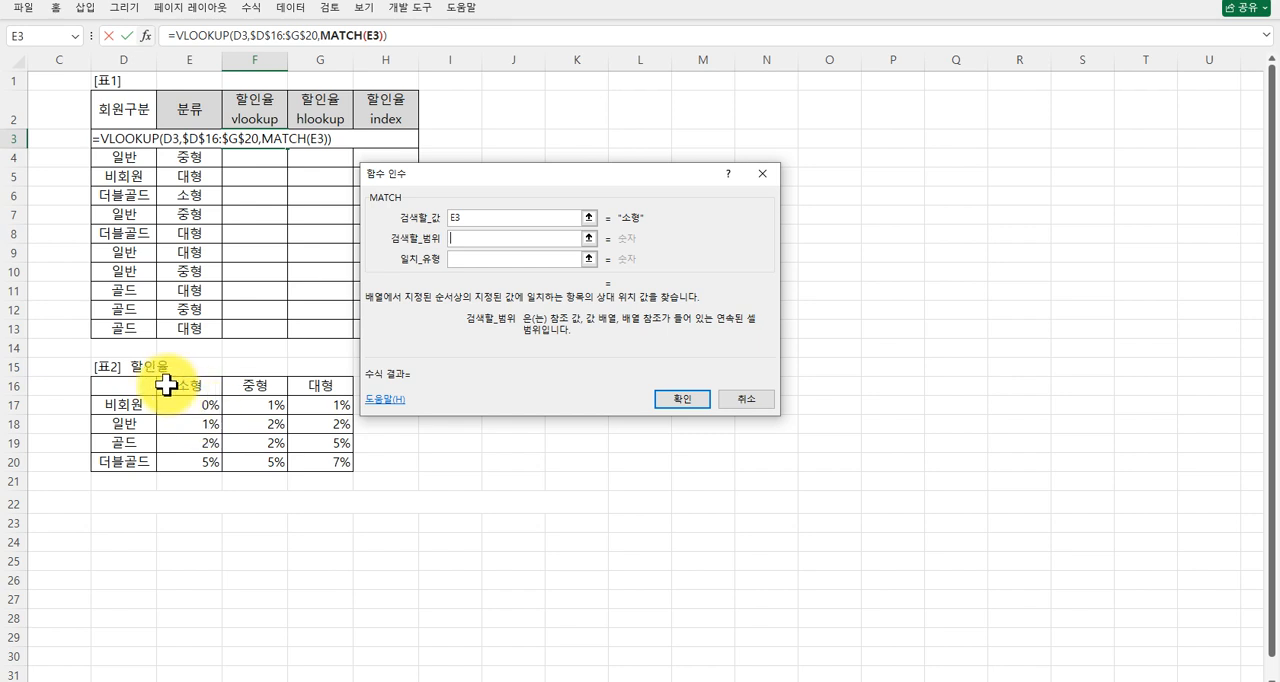
drag(171, 385, 306, 388)
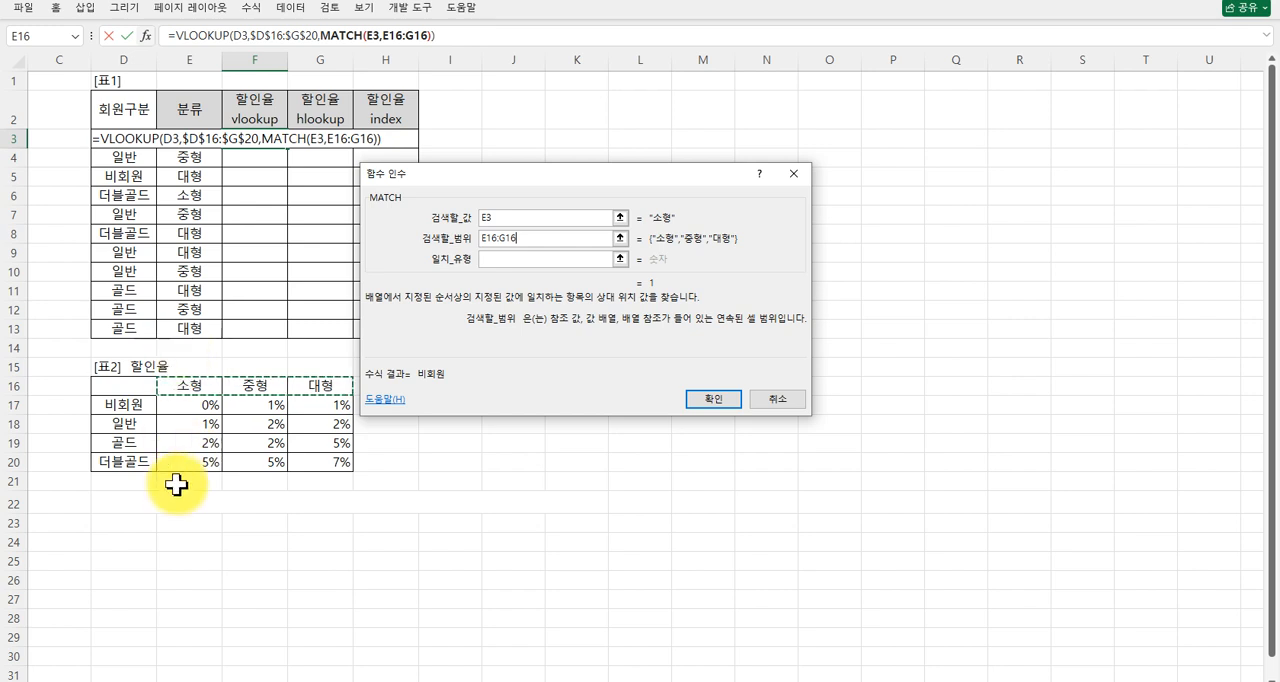
click(504, 217)
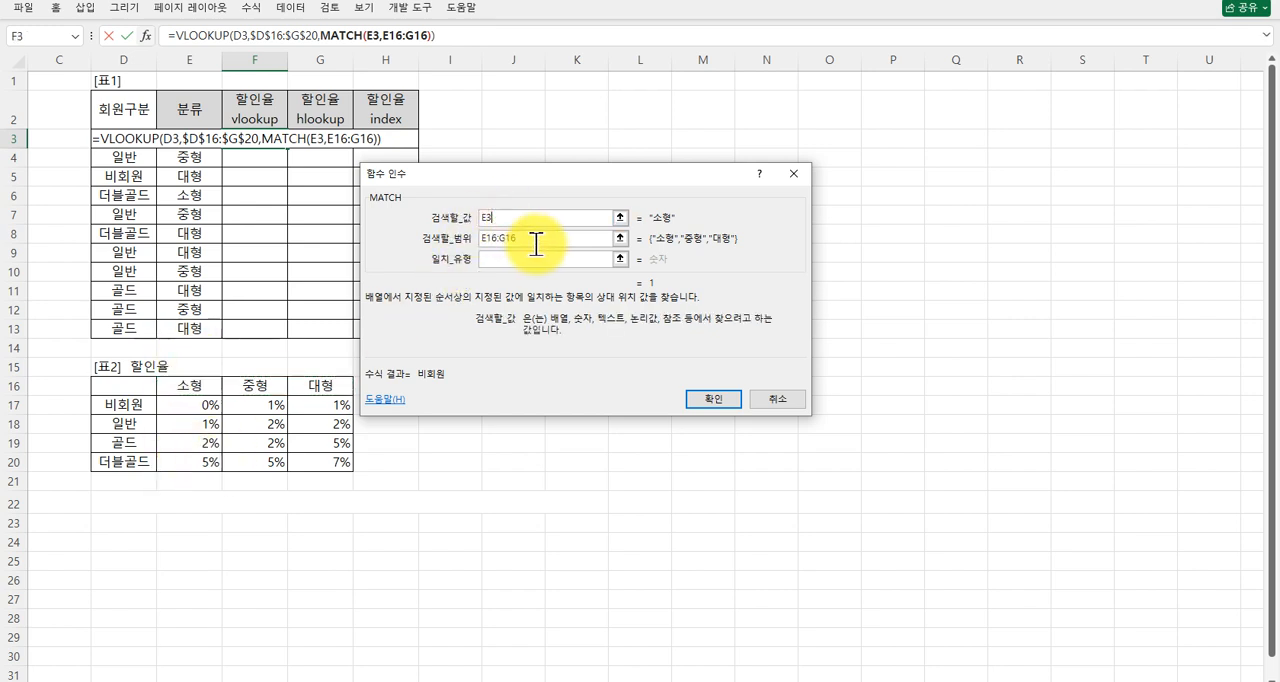
click(533, 241)
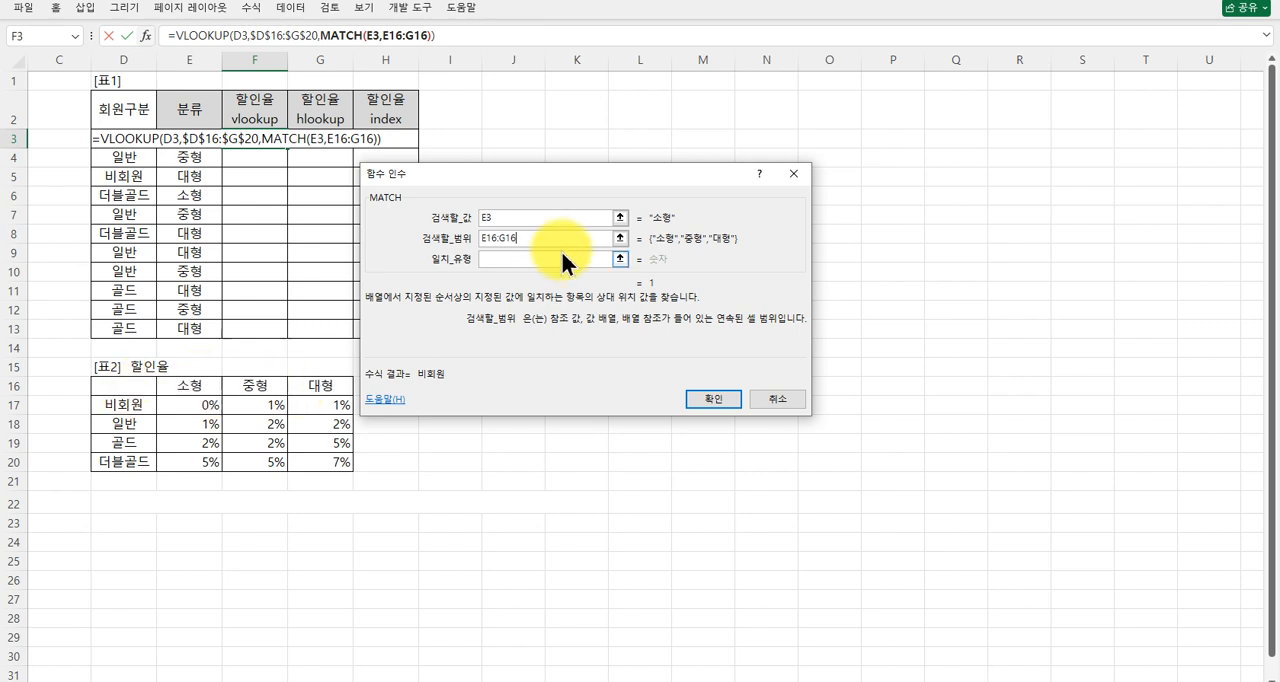
Set the MATCH lookup range to the absolute reference $D$16:$G$16 and the match type to 0.
drag(551, 238, 465, 240)
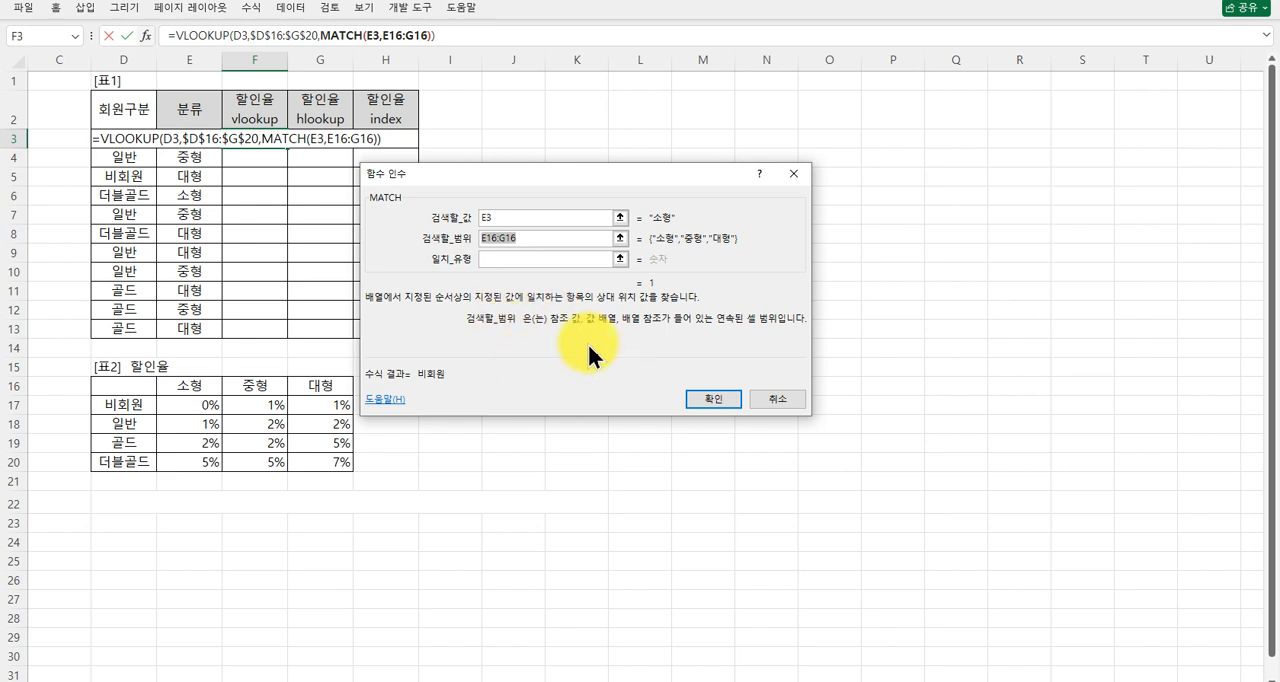
drag(100, 385, 322, 387)
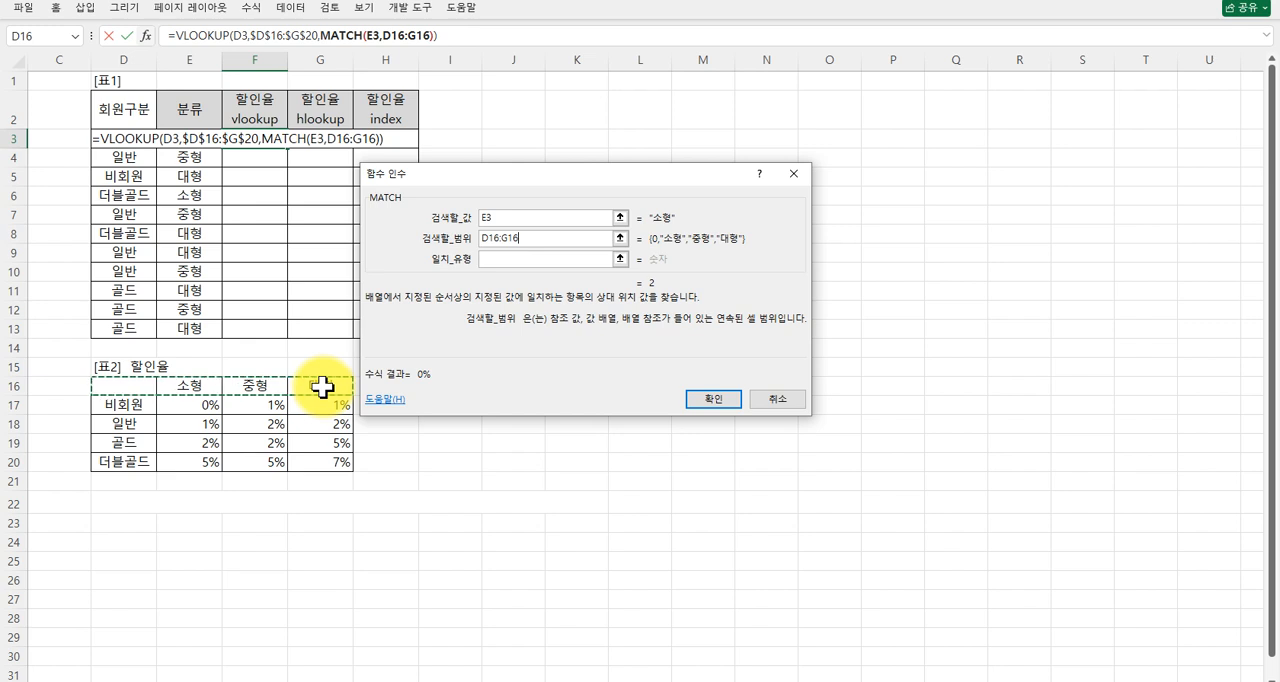
key(F4)
click(517, 262)
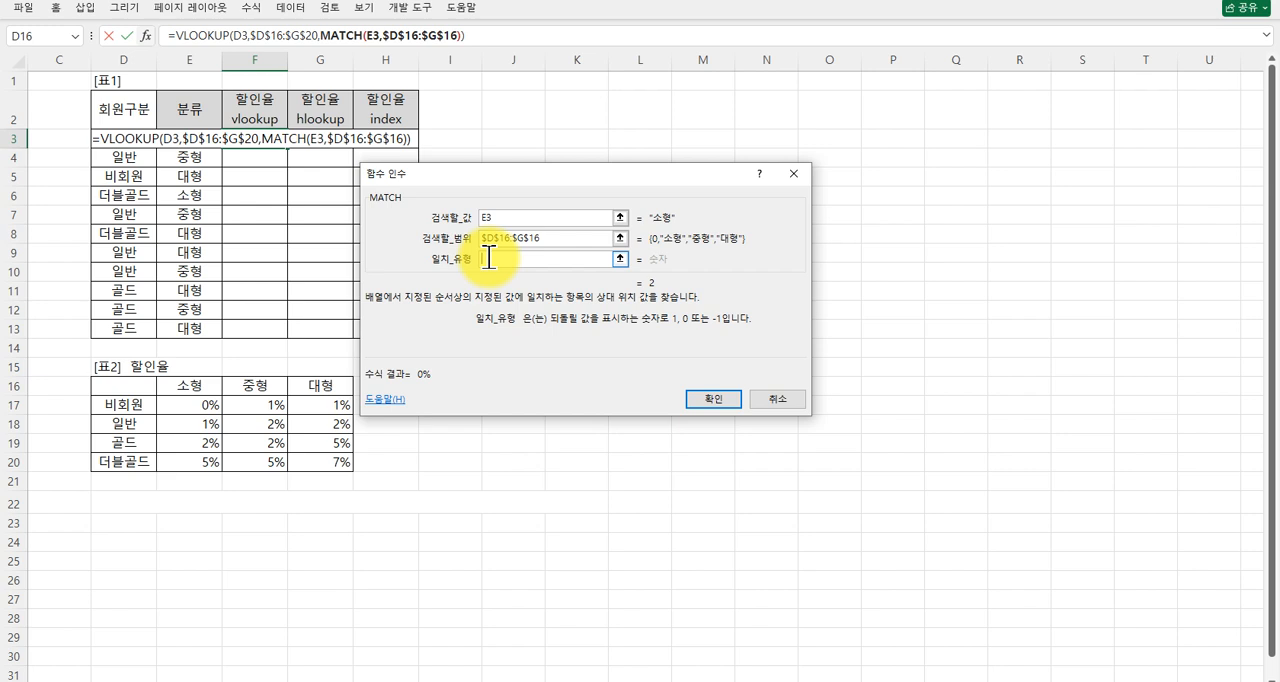
text(0)
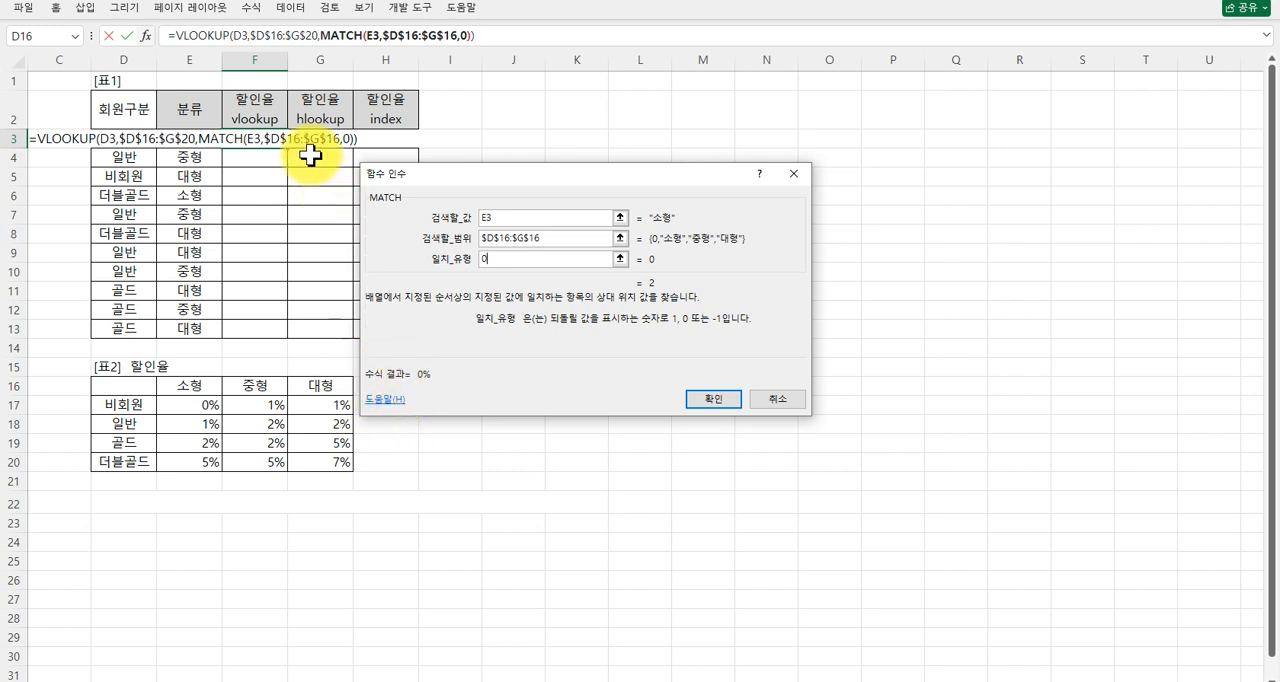
Return to the outer VLOOKUP arguments and set the range lookup to 0 for an exact match.
click(199, 36)
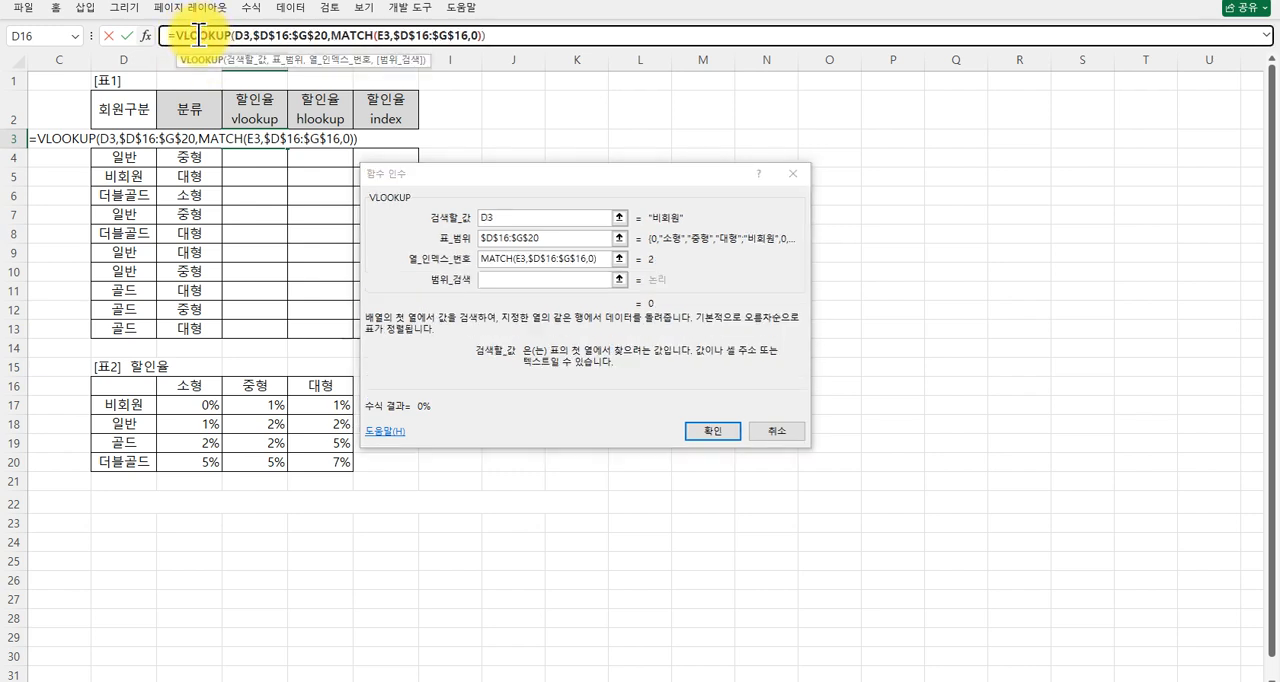
click(489, 279)
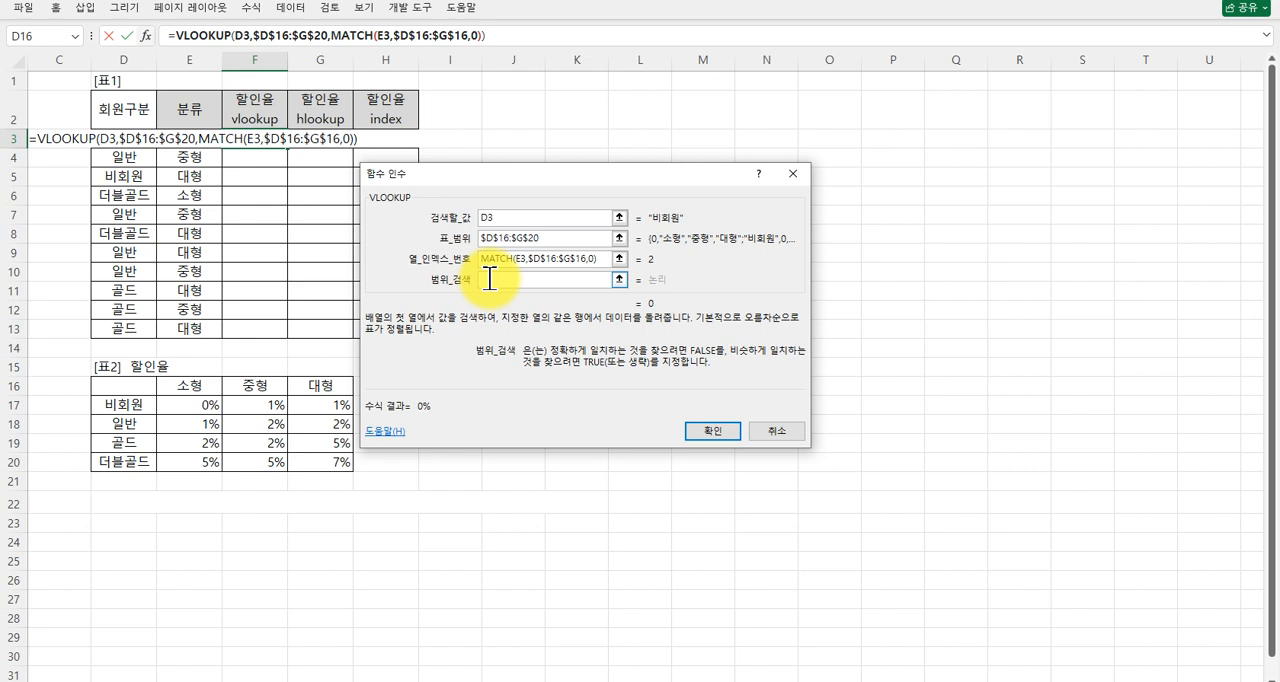
click(566, 216)
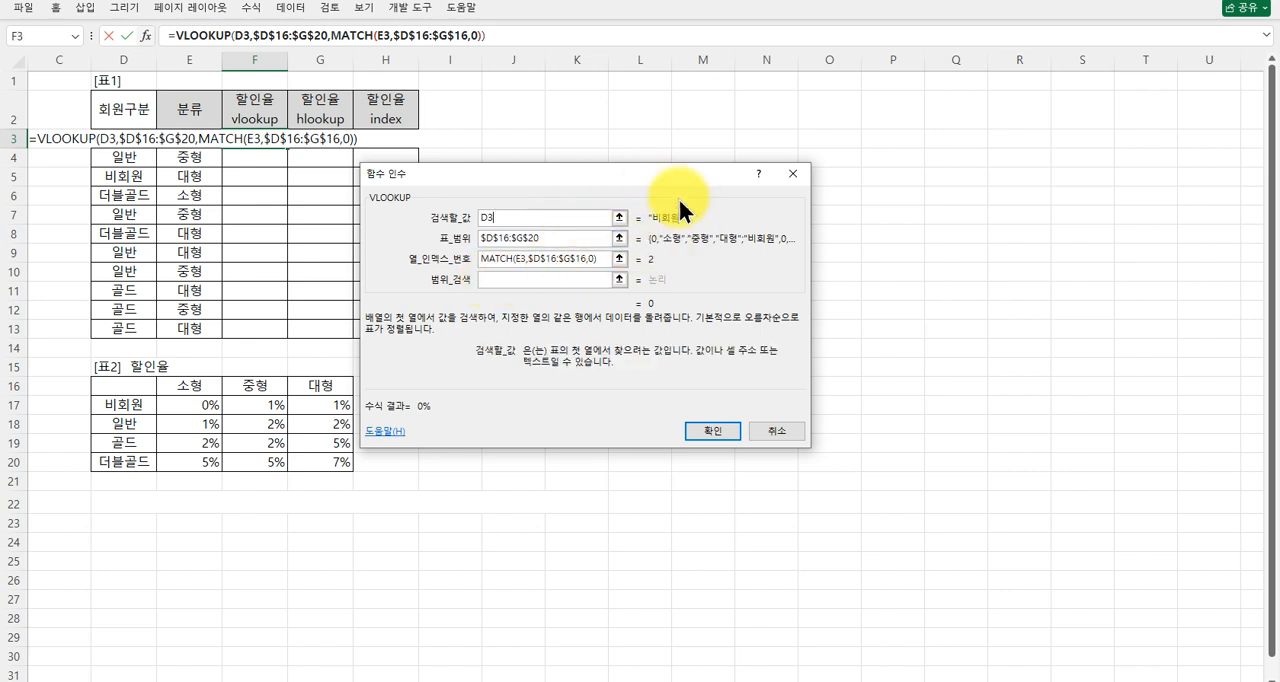
click(543, 279)
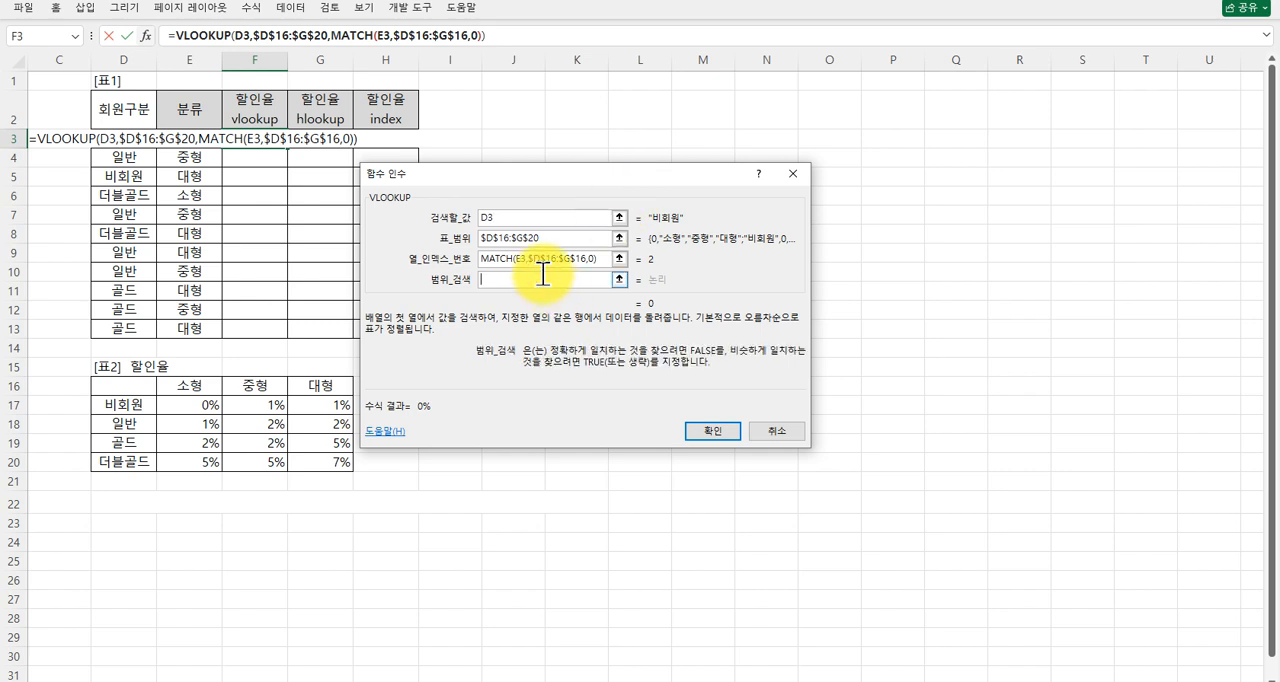
text(0)
Review the VLOOKUP arguments, enter the finished formula in F3 and fill it down to F13.
click(557, 215)
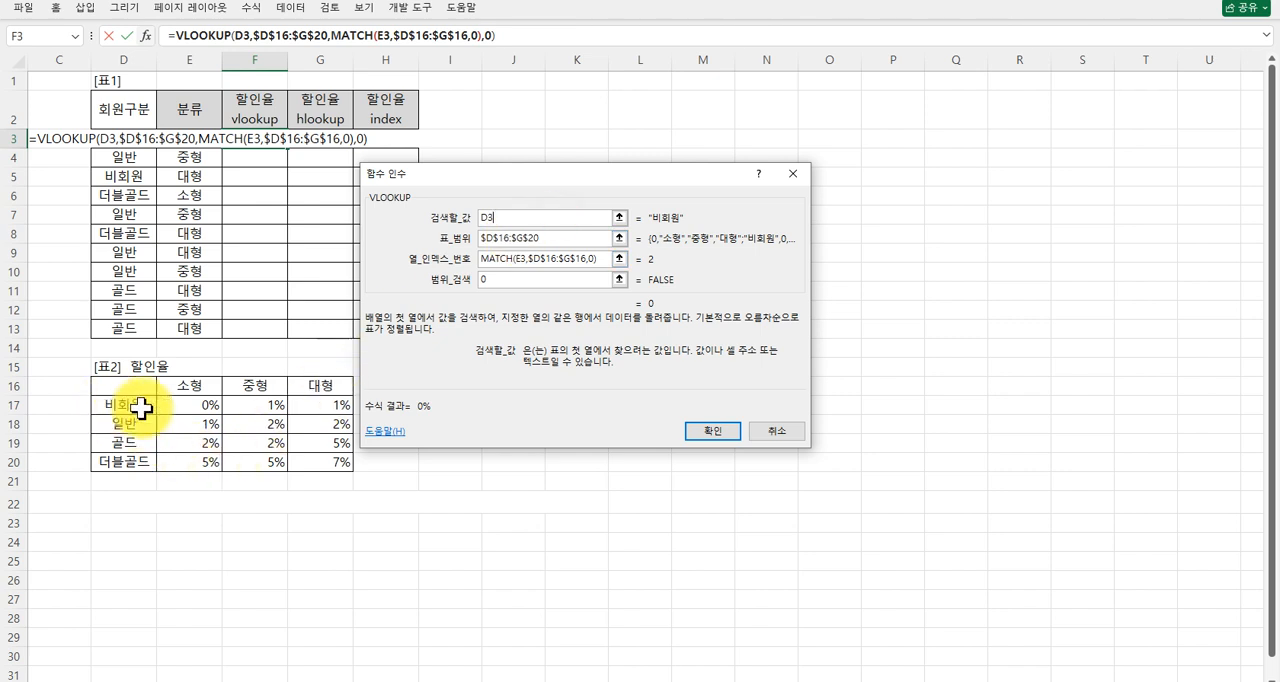
click(503, 238)
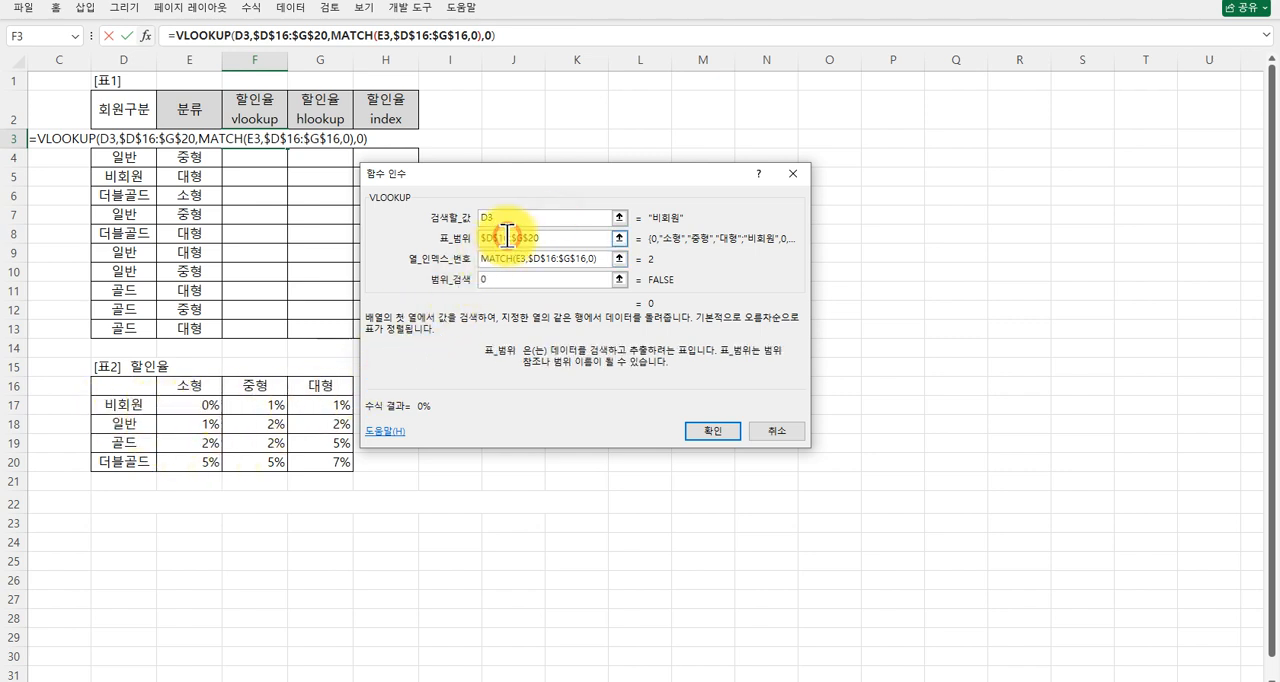
click(503, 258)
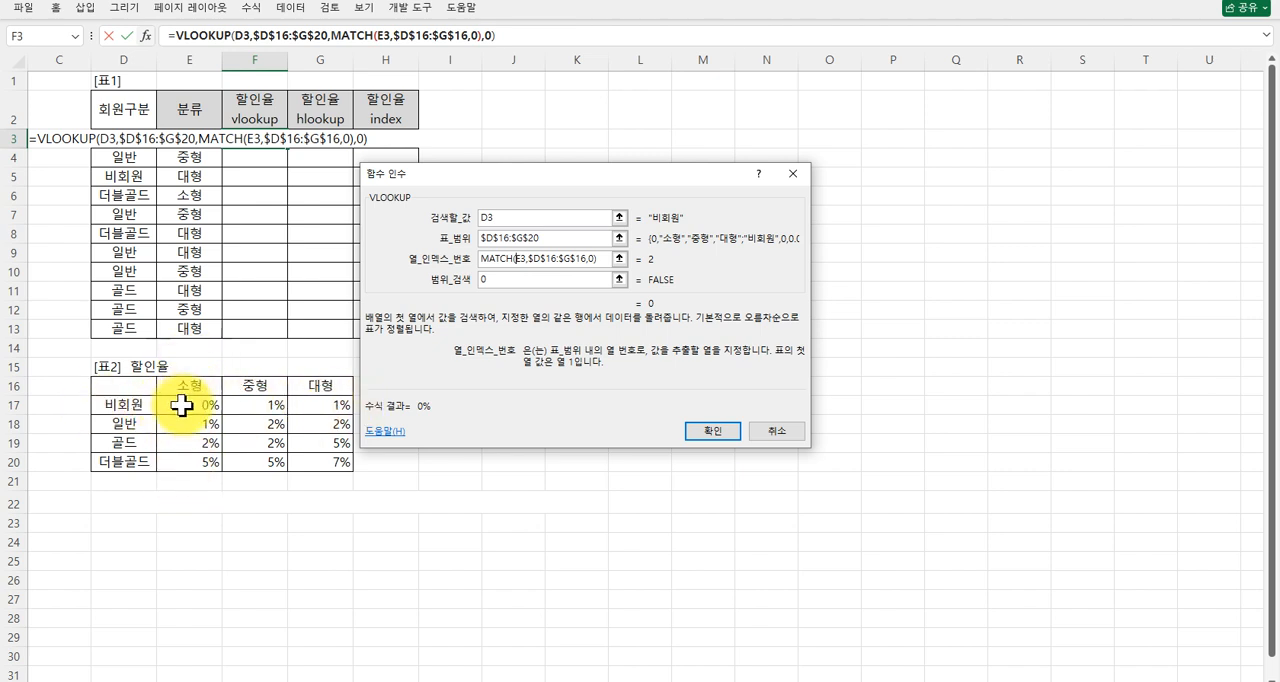
click(708, 430)
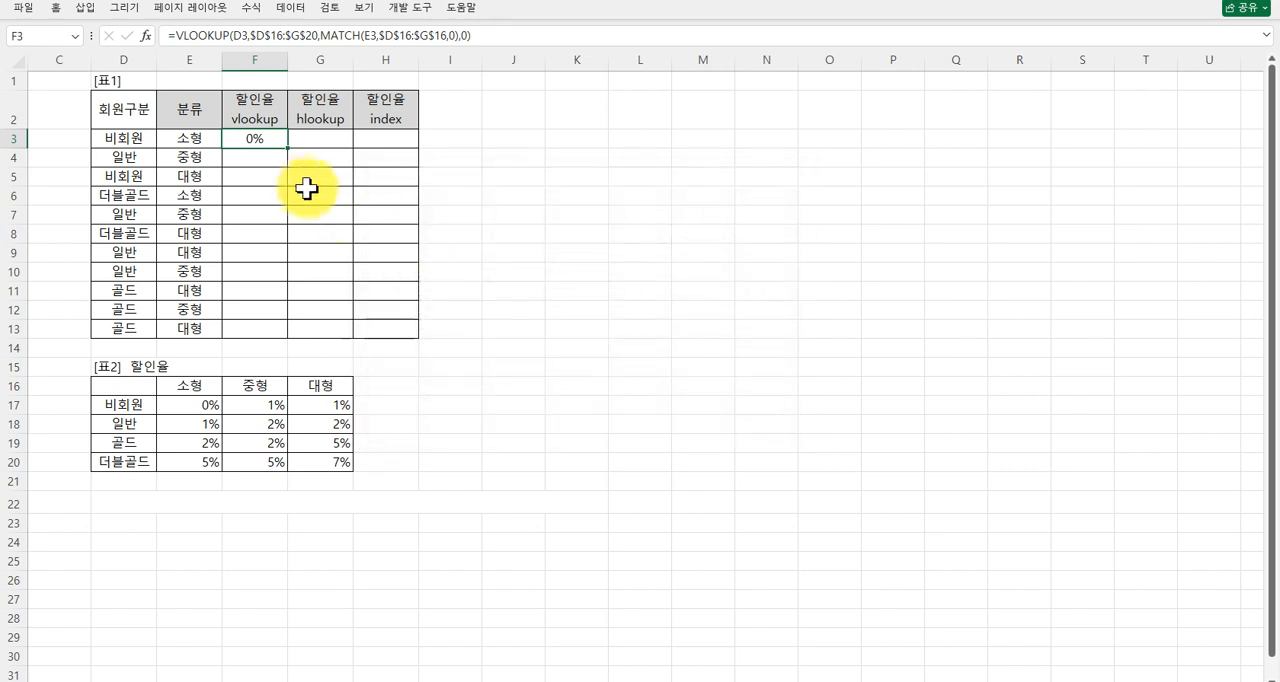
drag(287, 148, 276, 337)
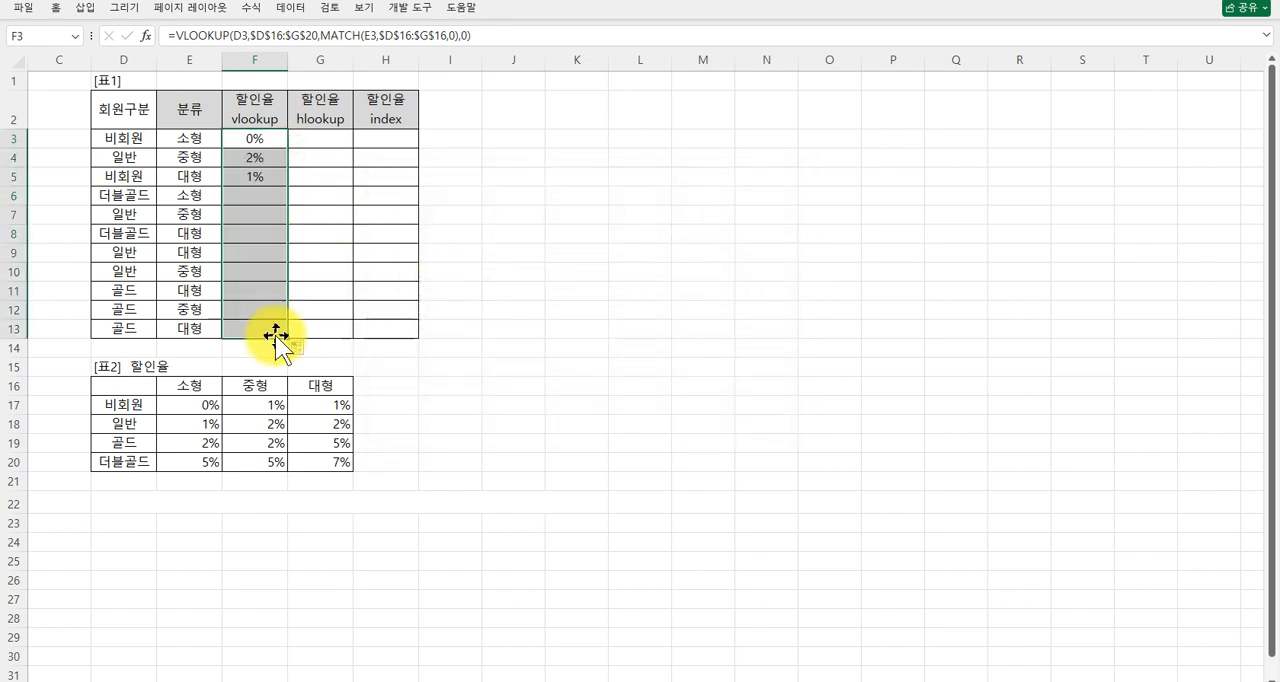
click(389, 446)
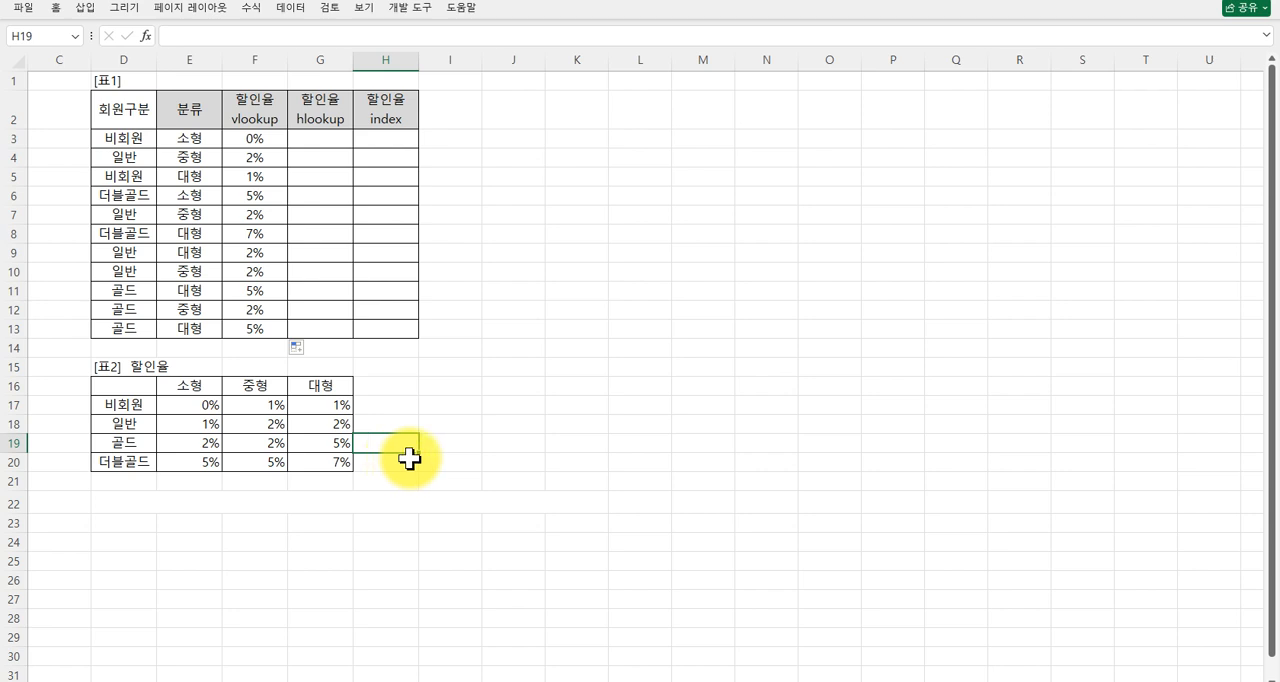
Start an HLOOKUP function in G3 and set its lookup value to the size in E3.
click(318, 138)
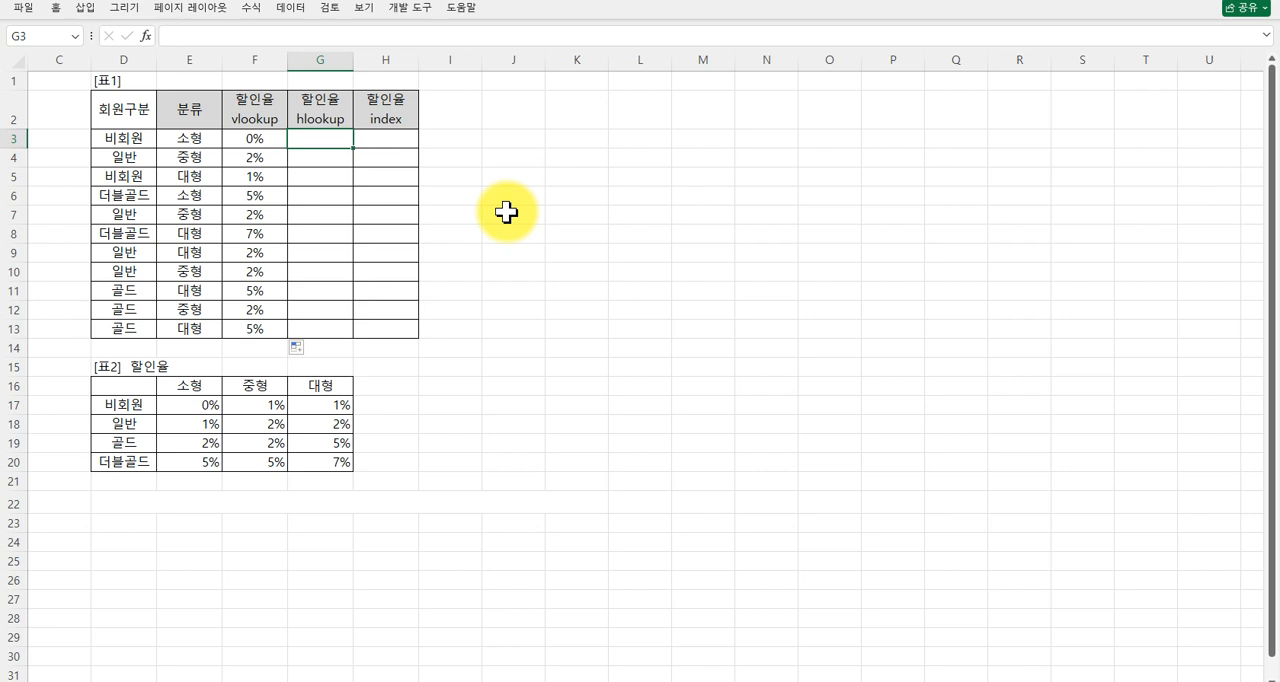
text(=h)
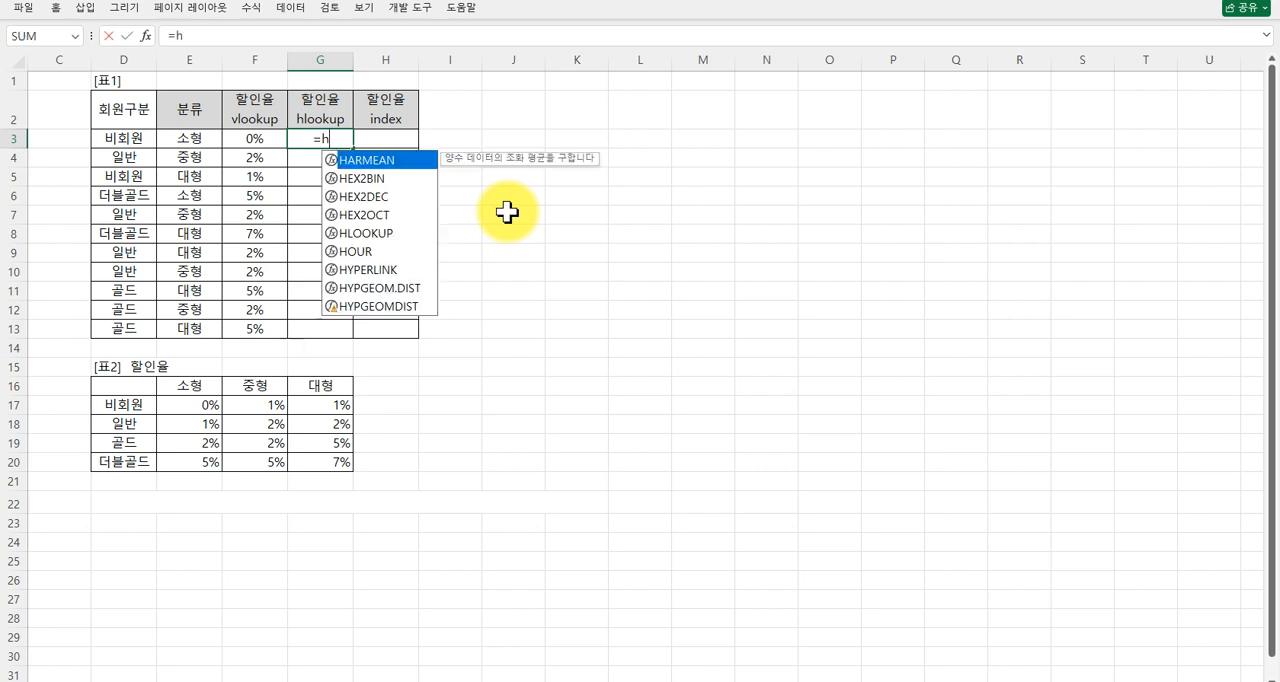
double_click(378, 234)
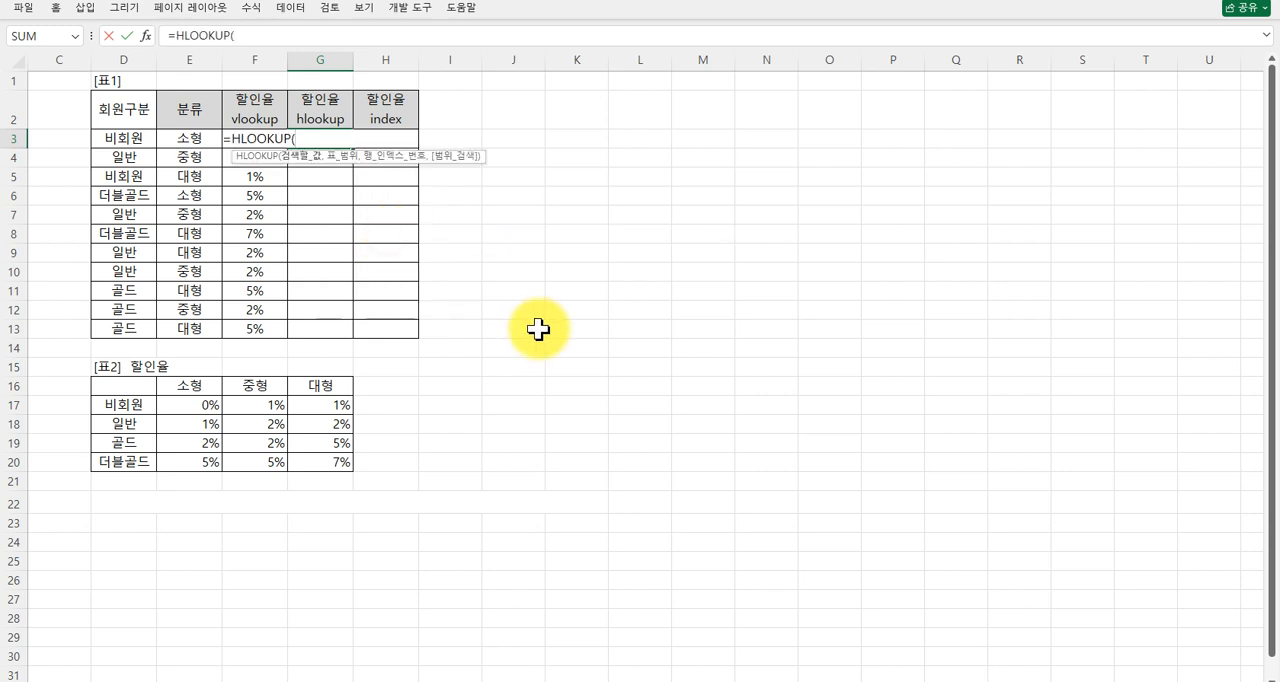
key(ctrl+a)
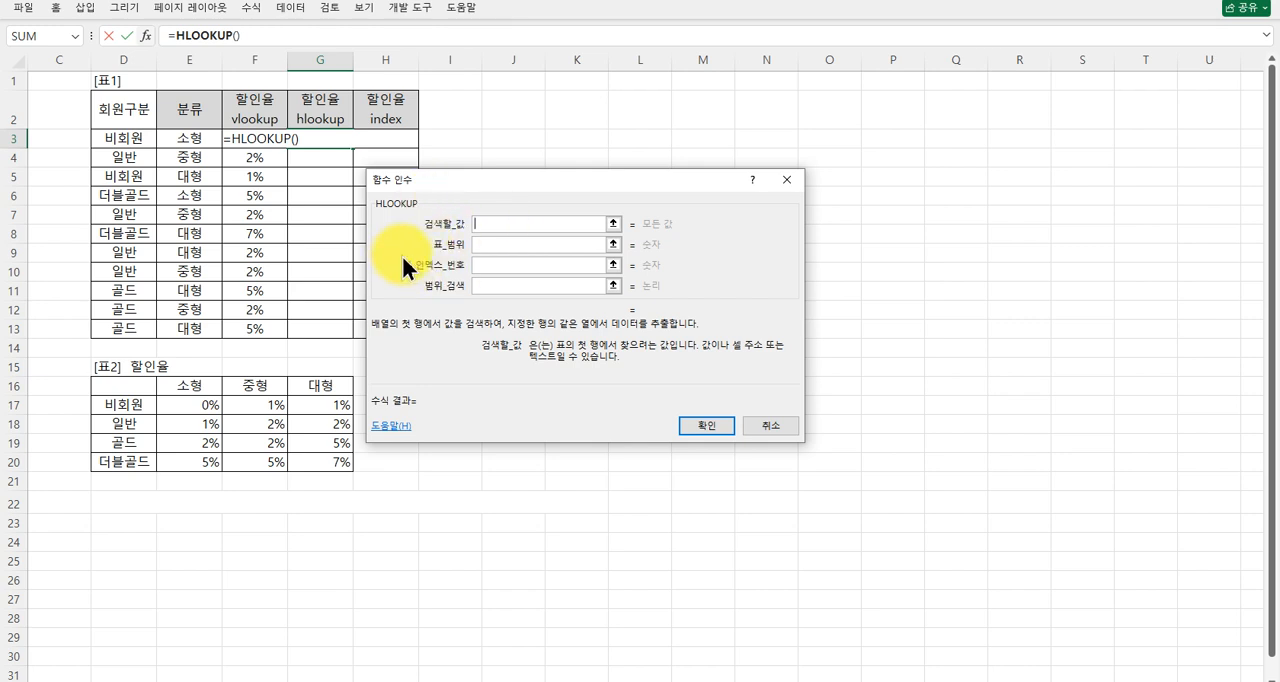
click(491, 263)
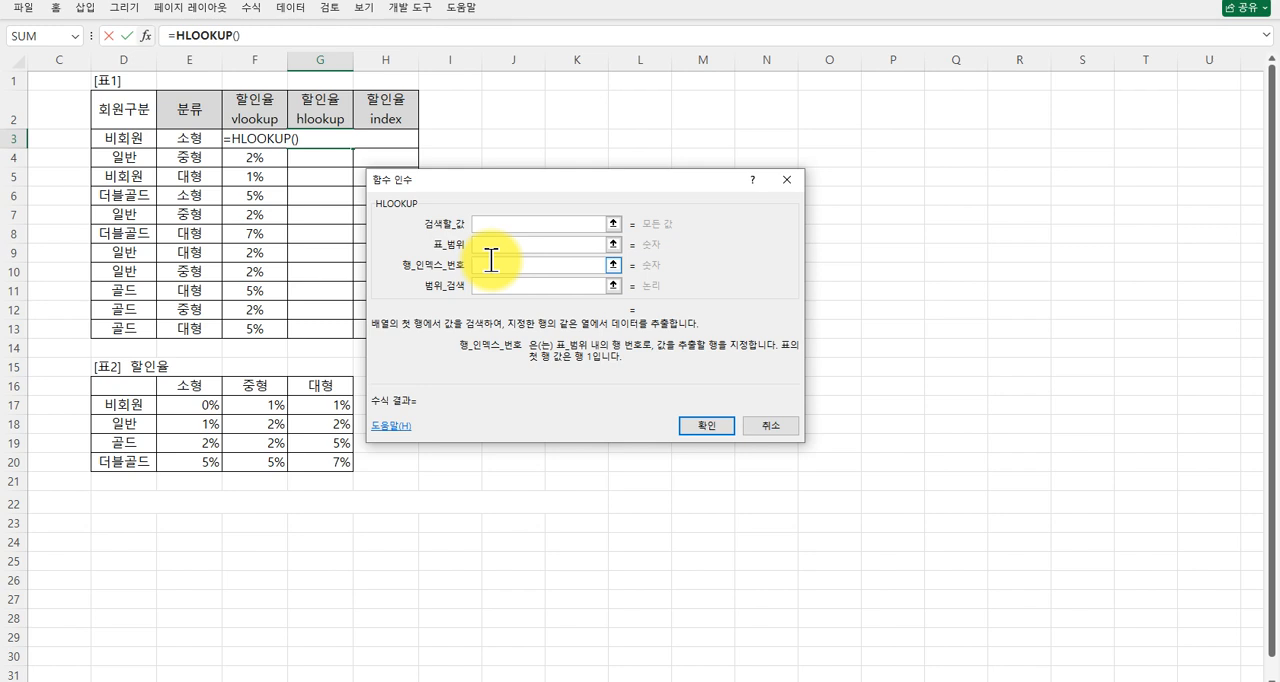
click(501, 222)
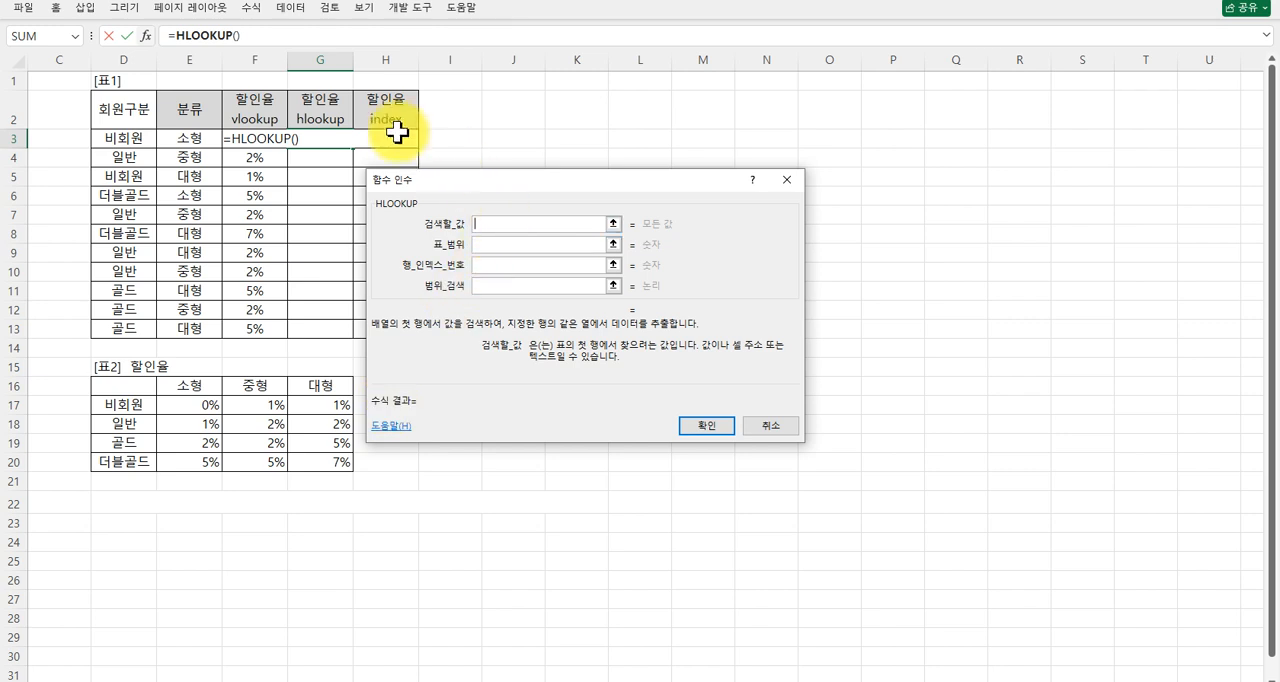
click(190, 138)
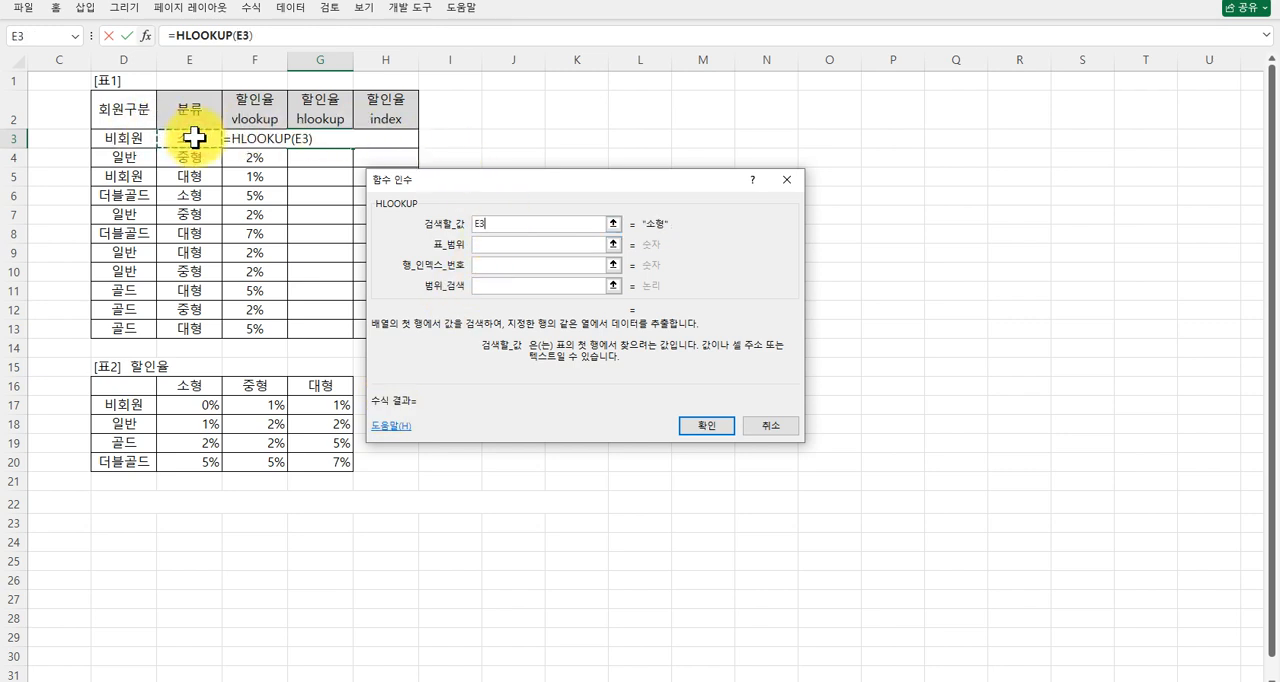
Set the HLOOKUP table range to the whole discount-rate table as the absolute reference $D$16:$G$20.
click(489, 243)
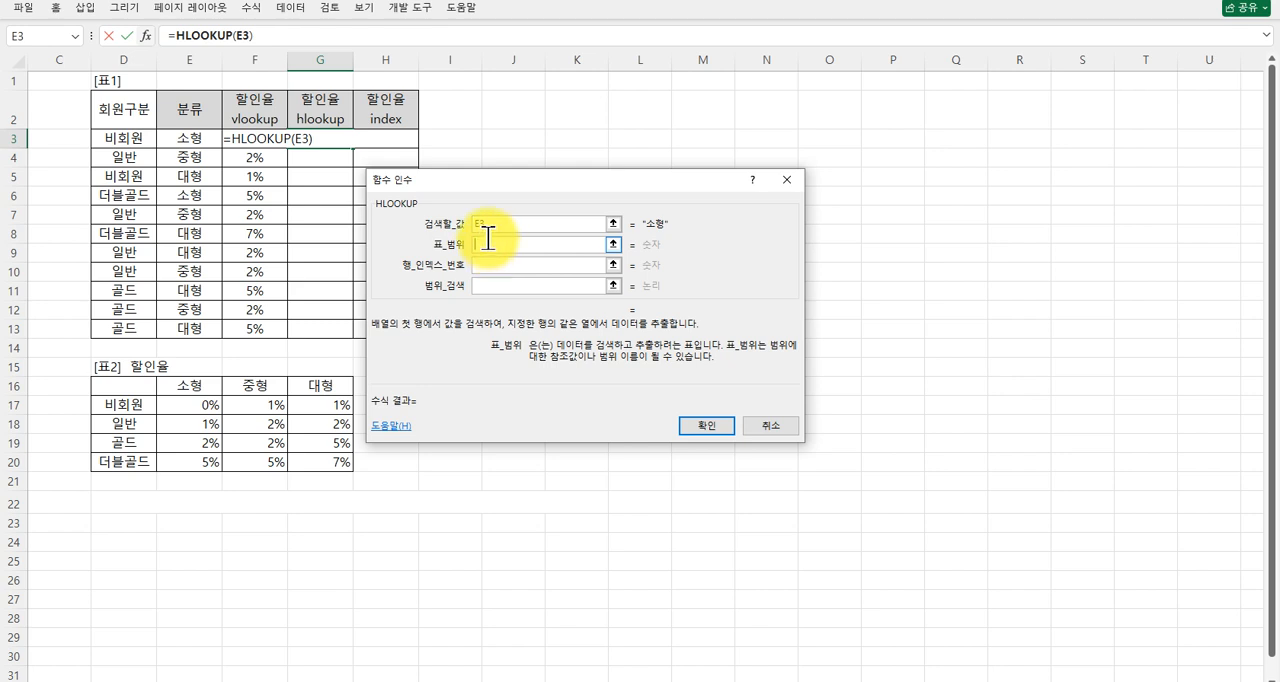
click(512, 220)
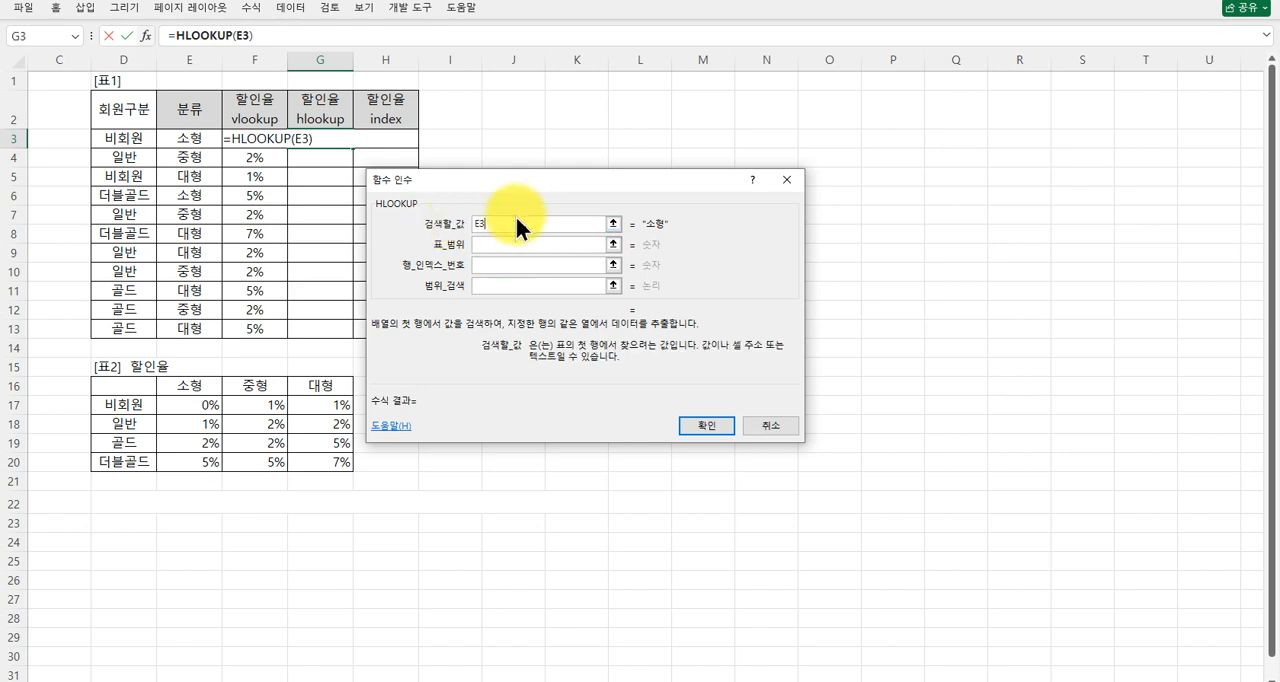
drag(515, 214, 446, 229)
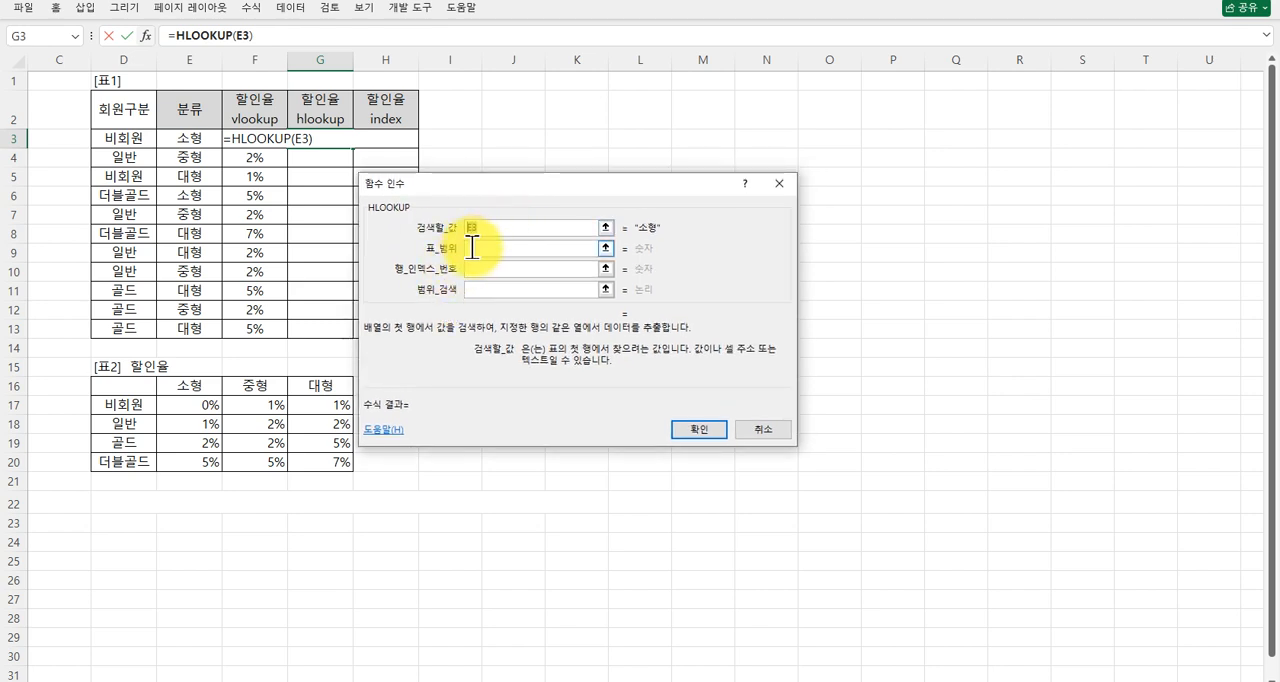
click(471, 247)
drag(138, 384, 316, 460)
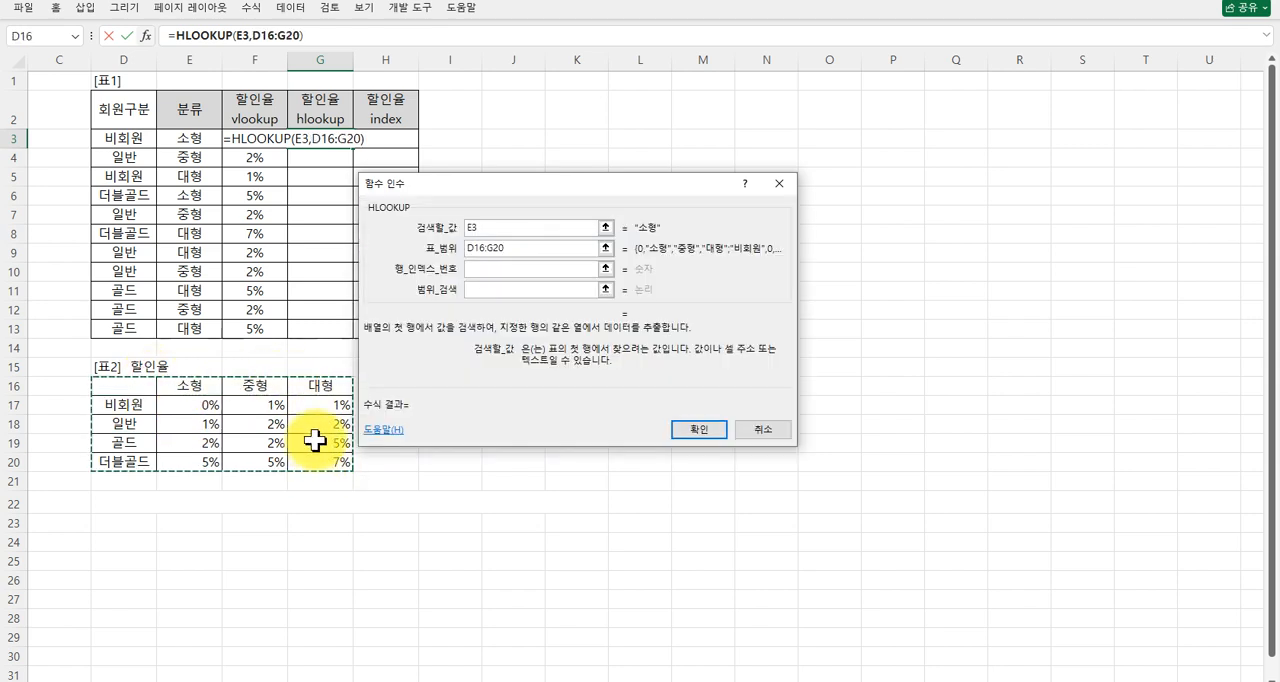
key(F4)
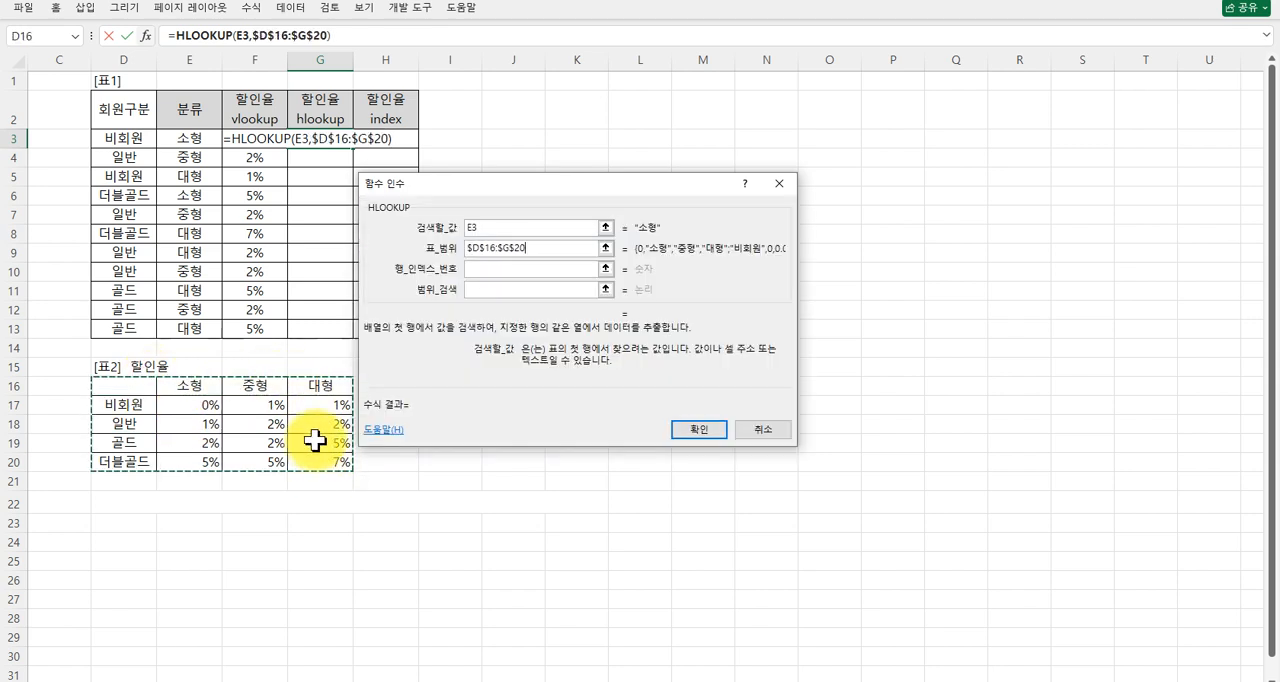
Nest a MATCH function as the HLOOKUP row index number and set its lookup value to D3.
click(475, 266)
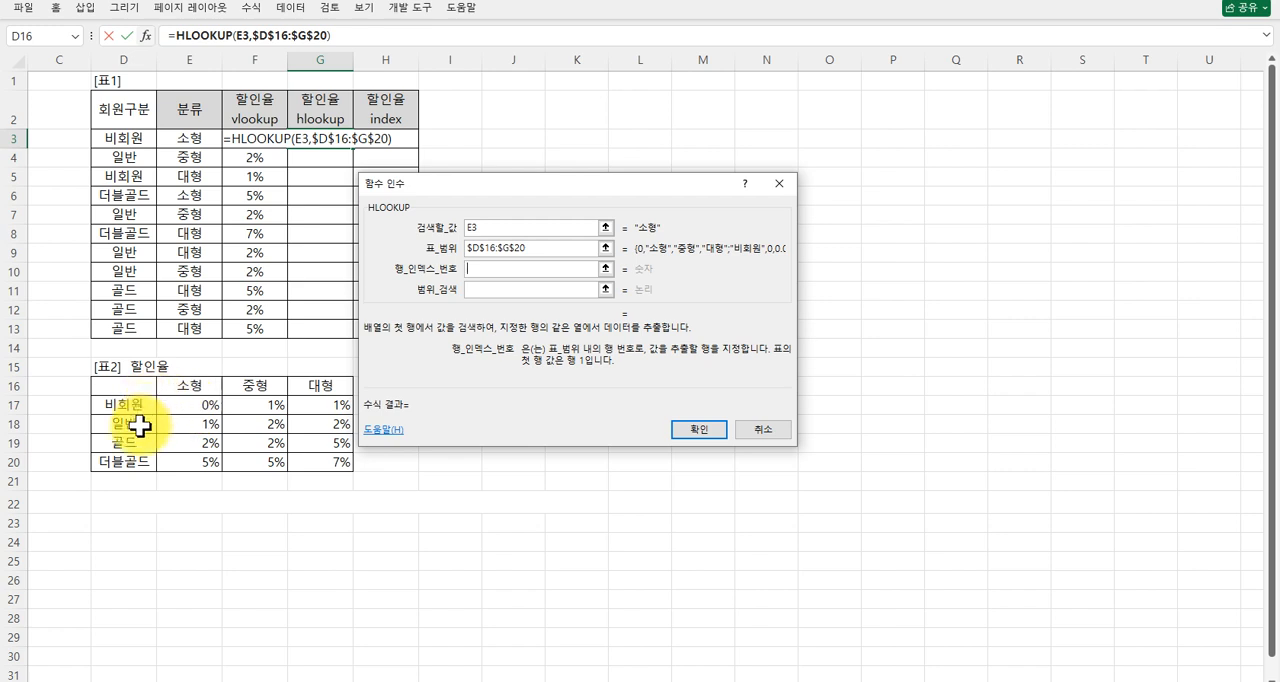
text(match()
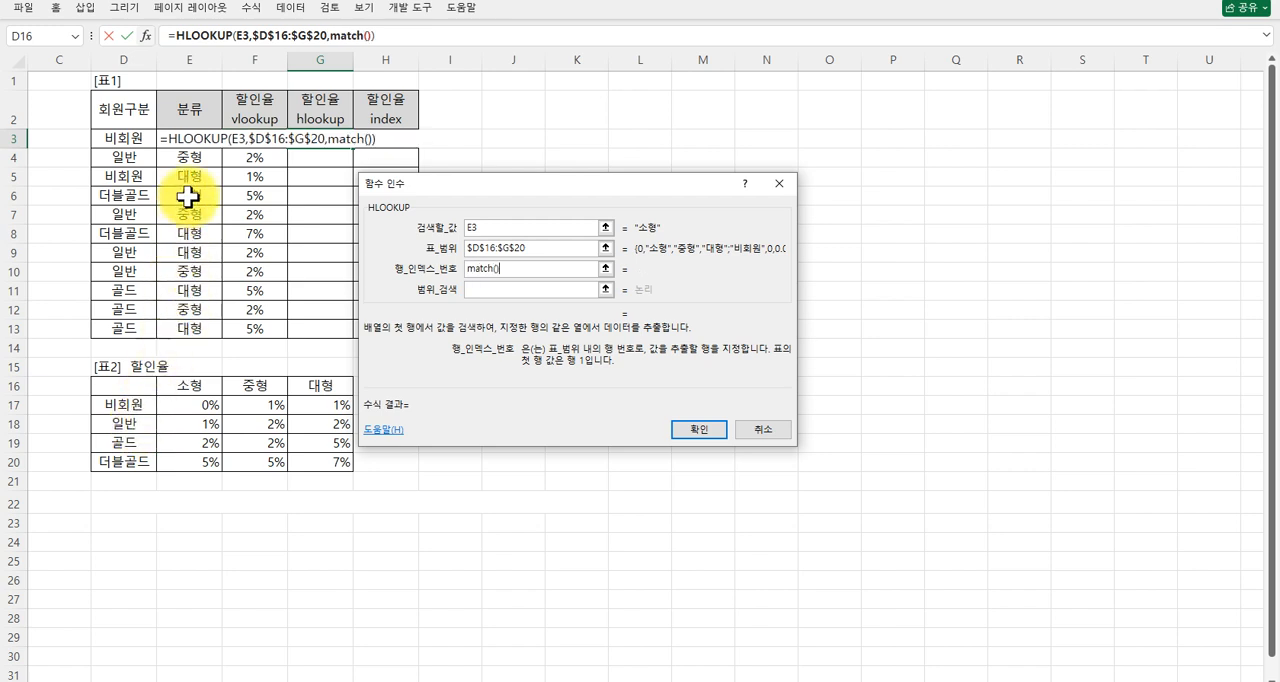
click(349, 36)
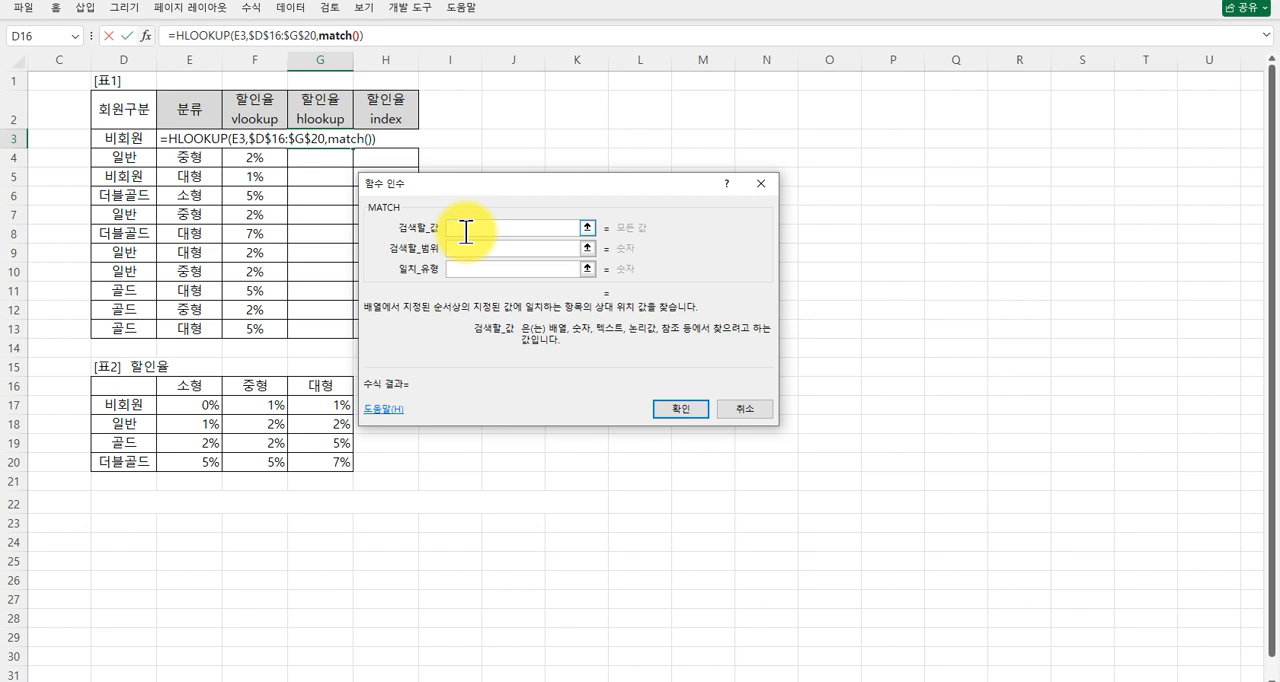
click(137, 141)
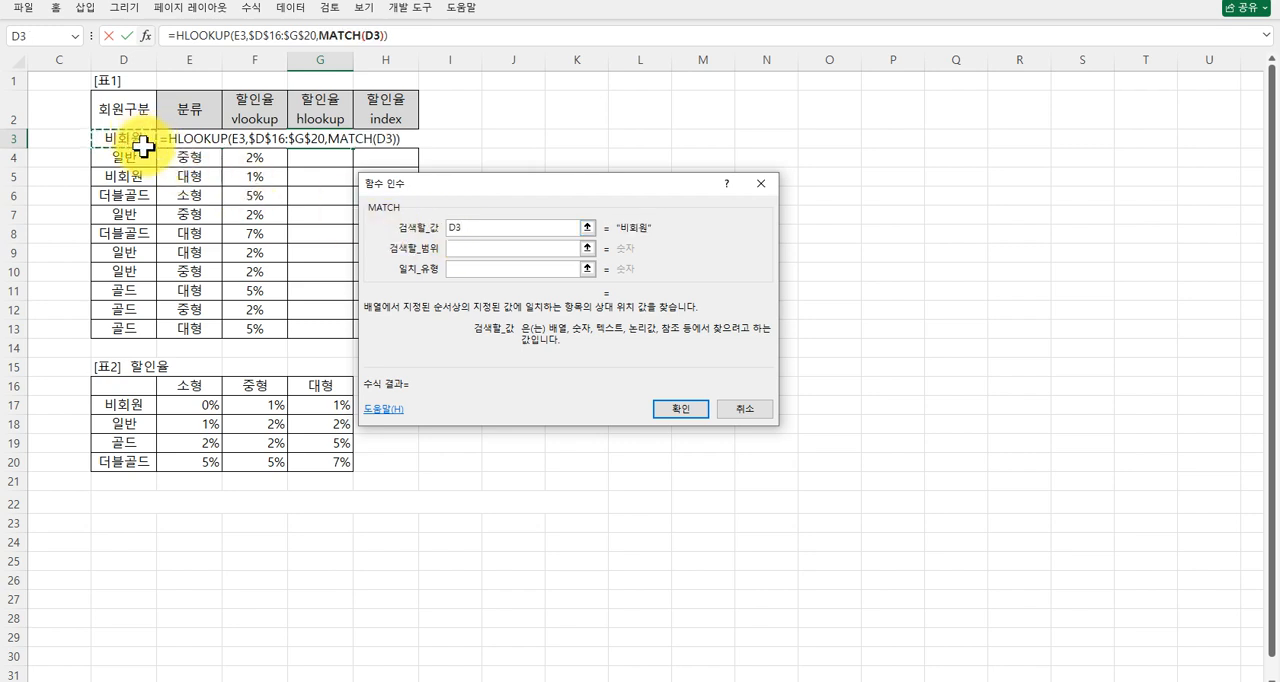
Try the member types D17:D20 as the MATCH lookup range.
click(480, 250)
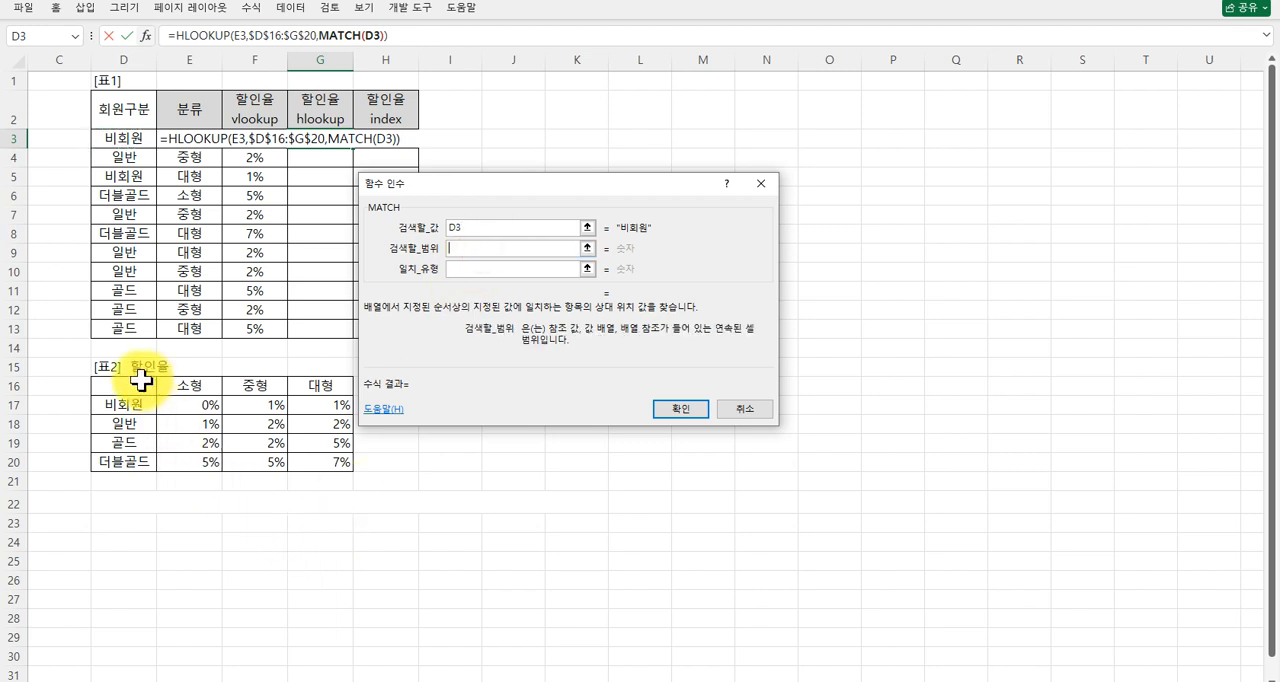
drag(124, 407, 128, 462)
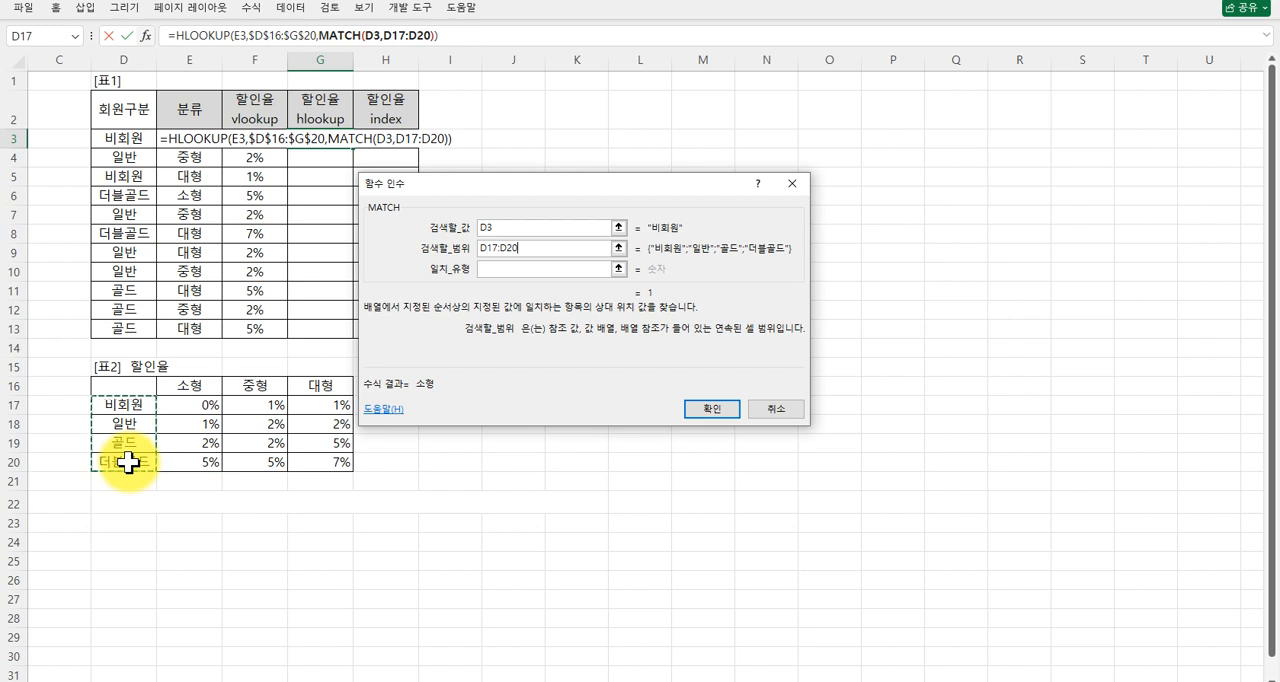
drag(126, 380, 322, 463)
Set the MATCH lookup range to the absolute reference $D$16:$D$20 and the match type to 0.
drag(138, 393, 132, 466)
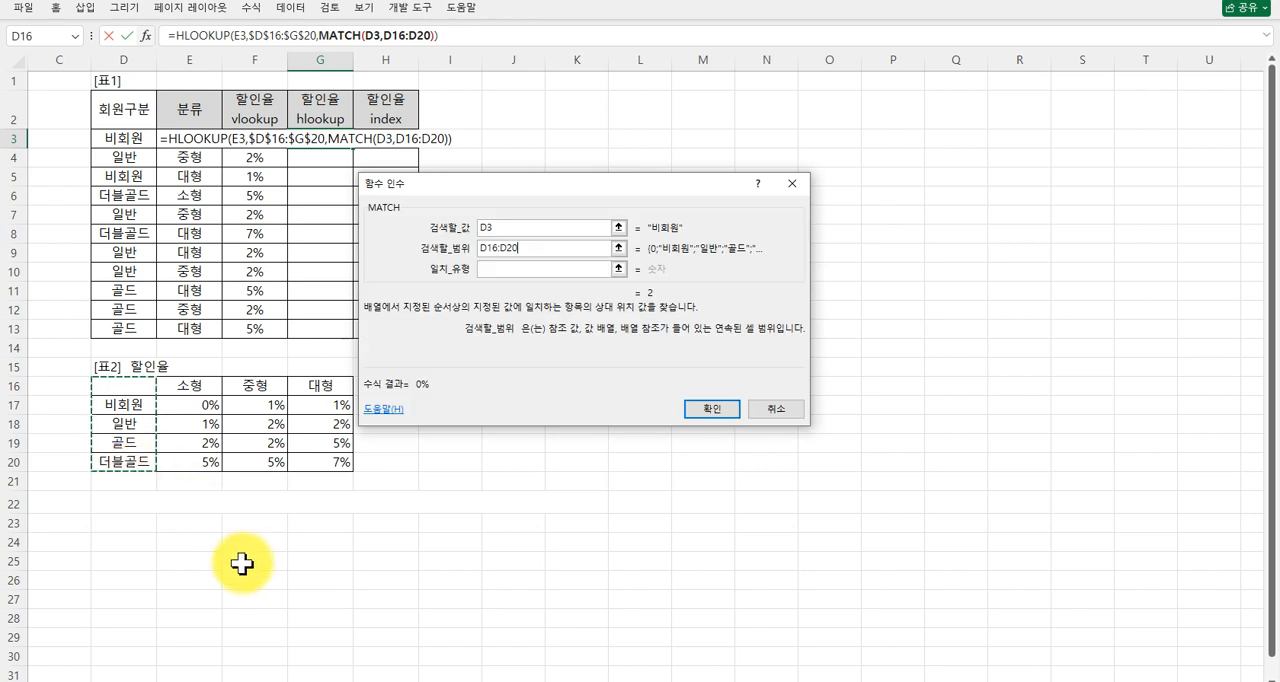
key(F4)
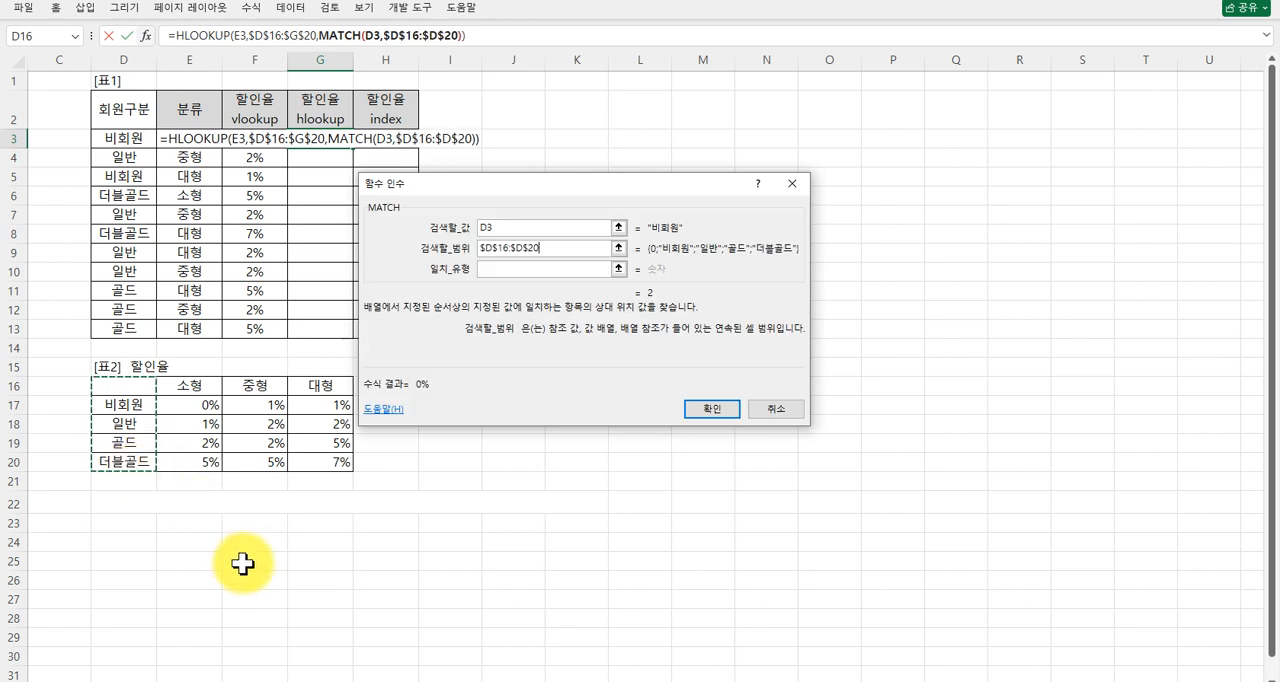
click(497, 268)
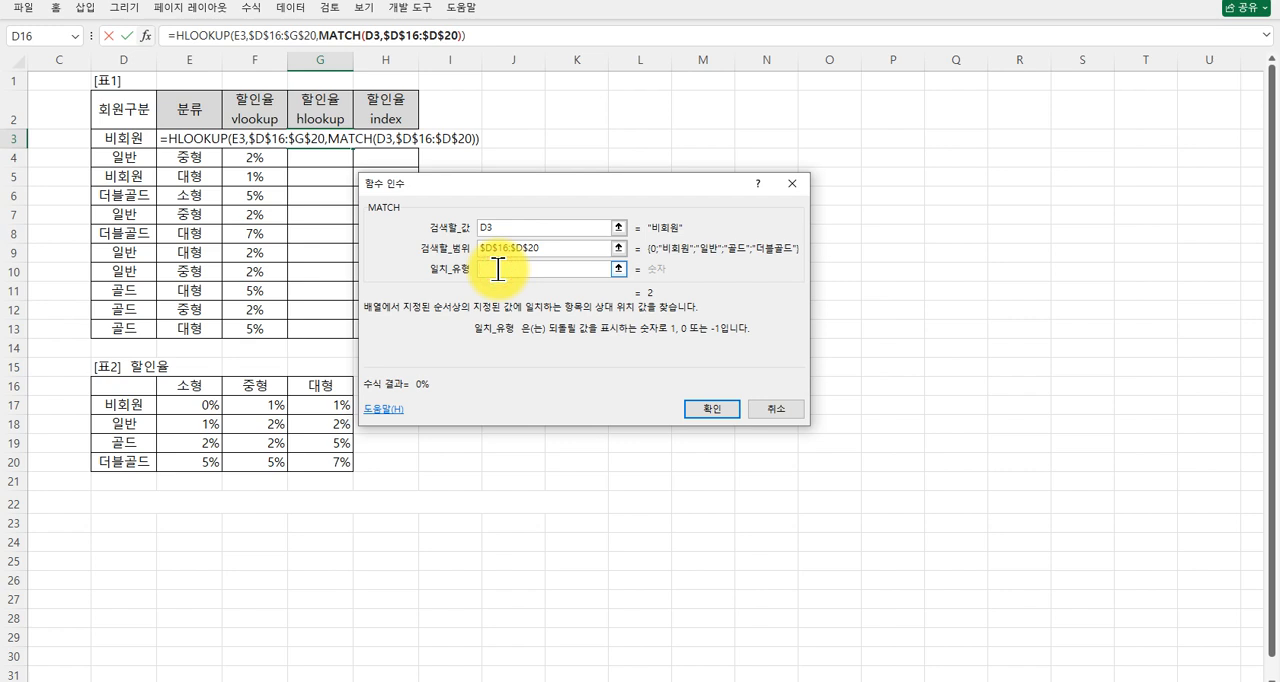
text(0)
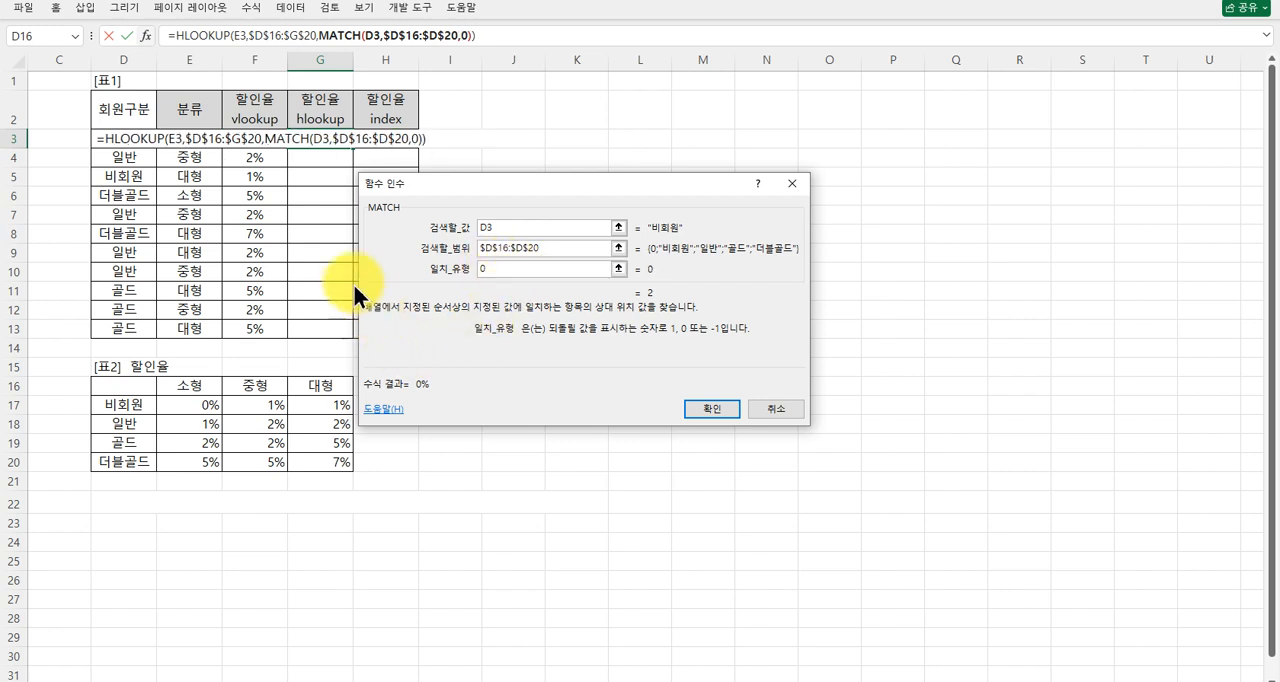
Set the HLOOKUP range lookup to 0, enter the formula in G3 and fill it down to G13.
click(199, 35)
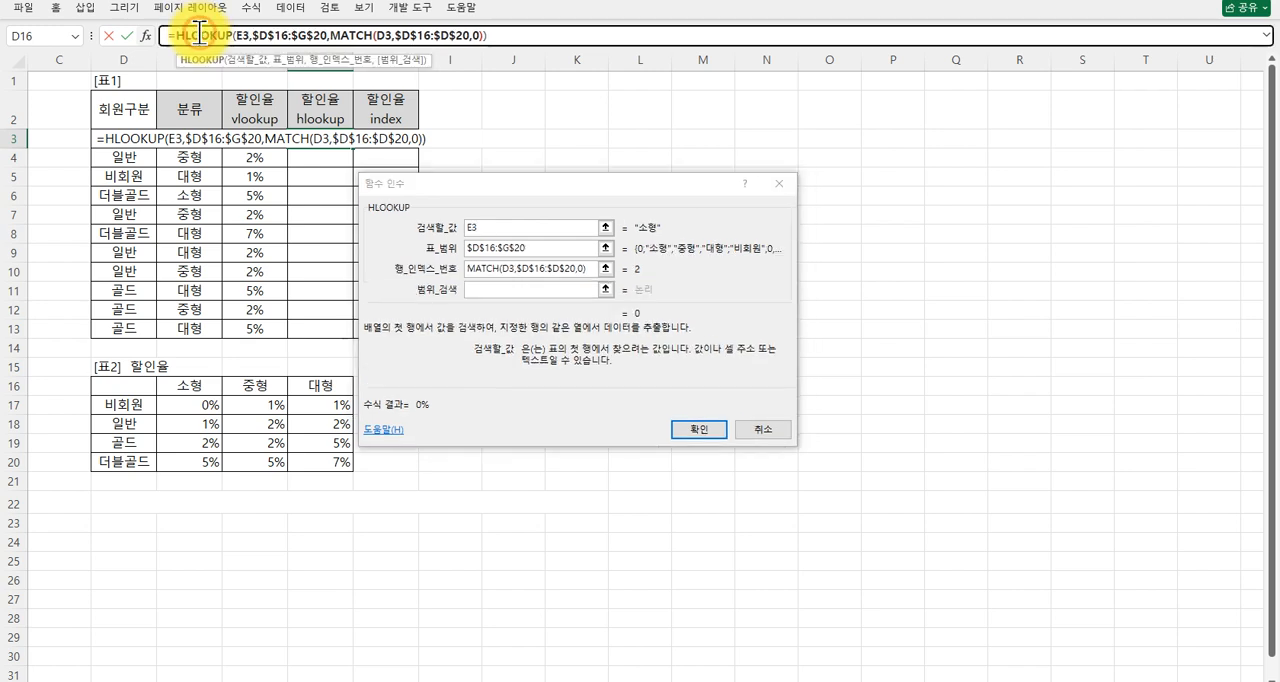
click(491, 290)
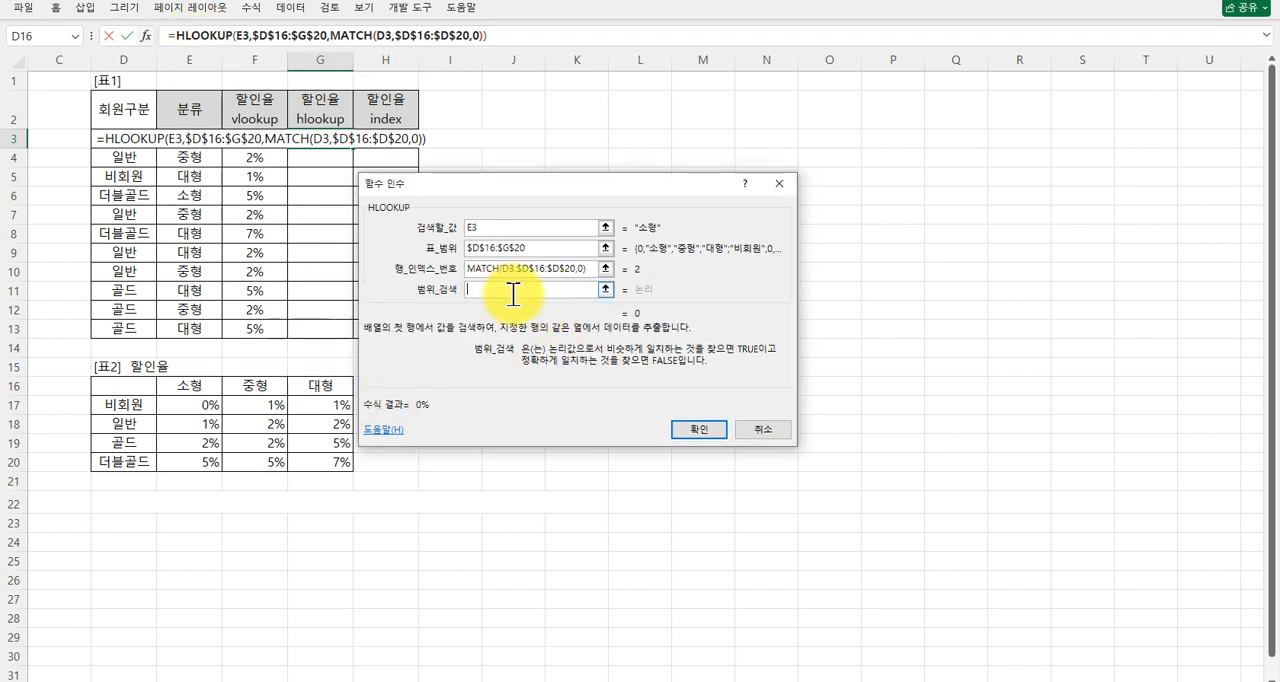
click(524, 227)
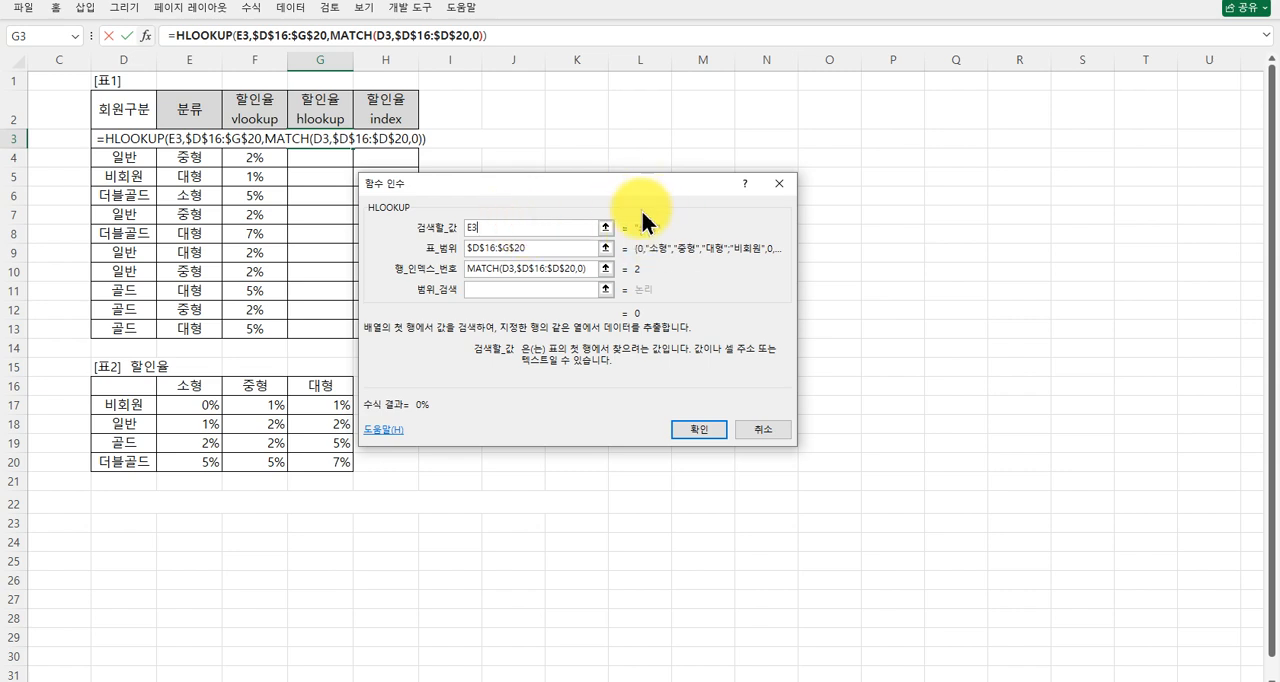
click(493, 289)
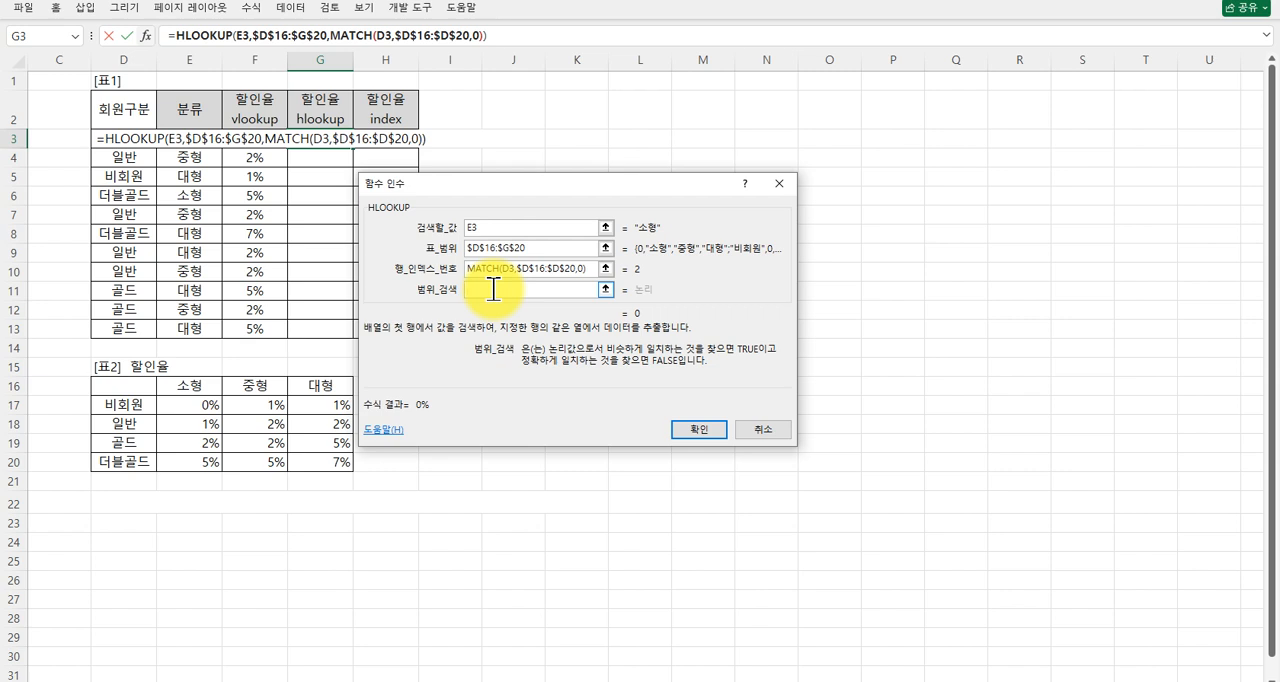
text(0)
key(Return)
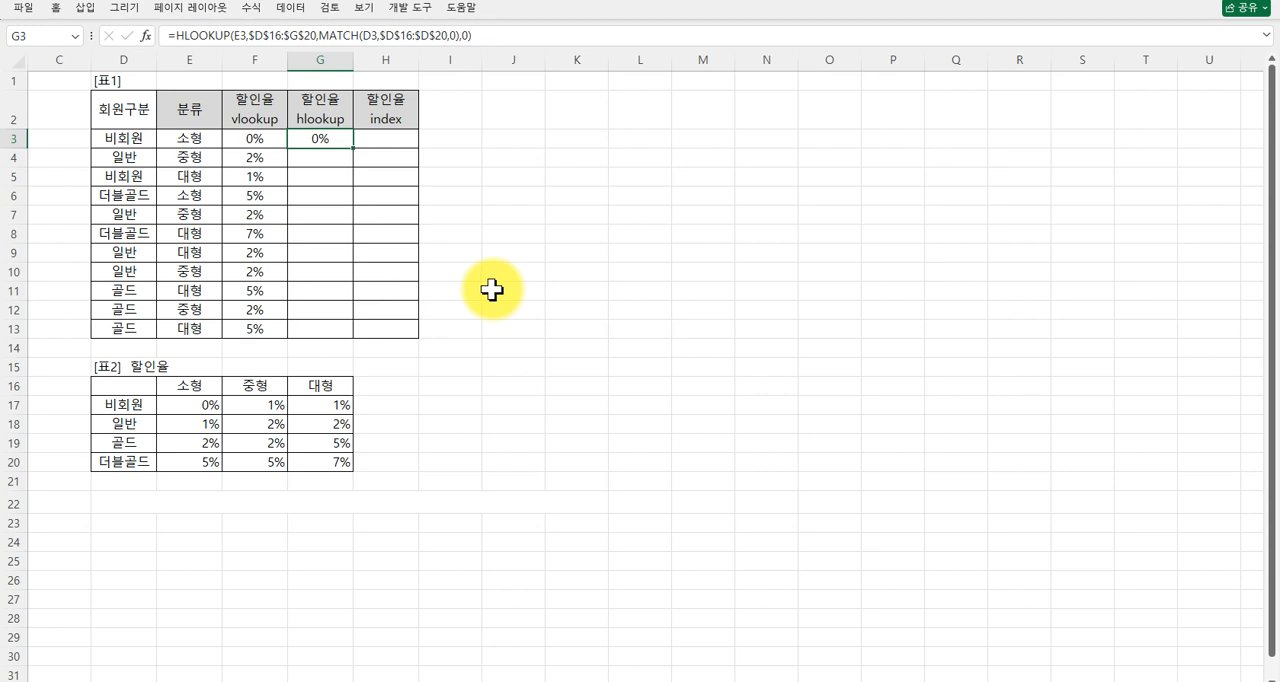
drag(351, 149, 340, 333)
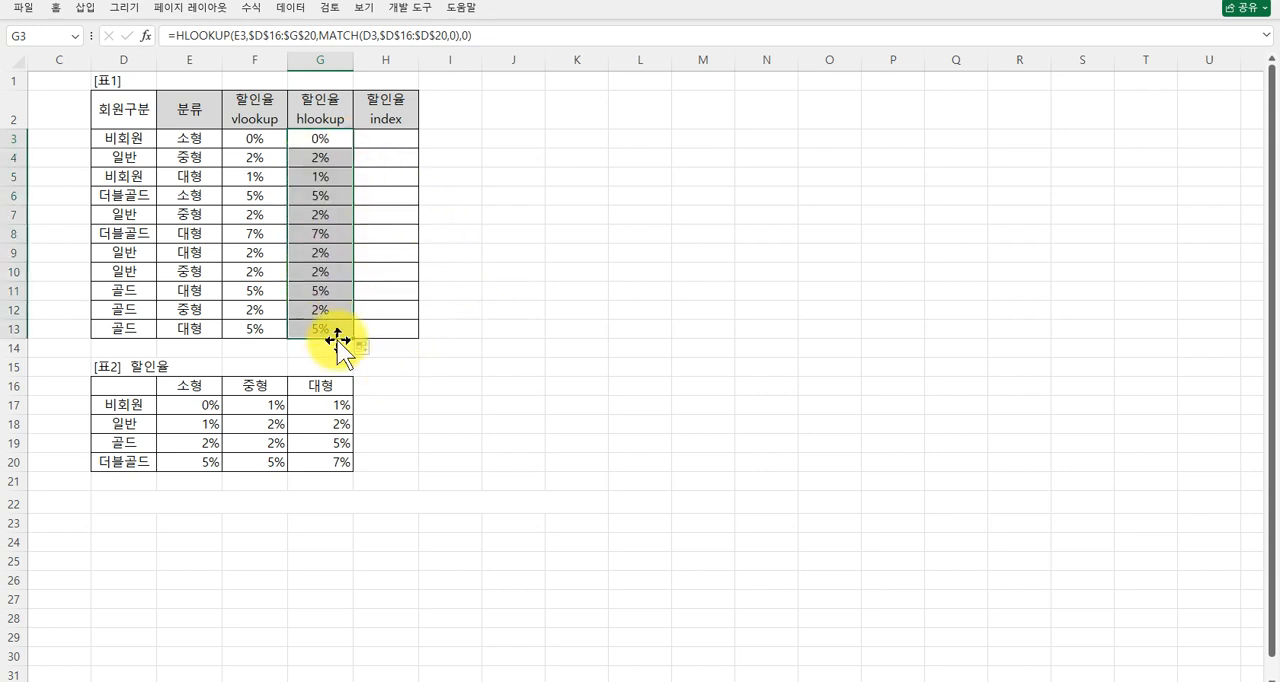
Start an INDEX function in H3 using the array,row_num,column_num form and set its array to the absolute reference $E$17:$G$20.
click(389, 140)
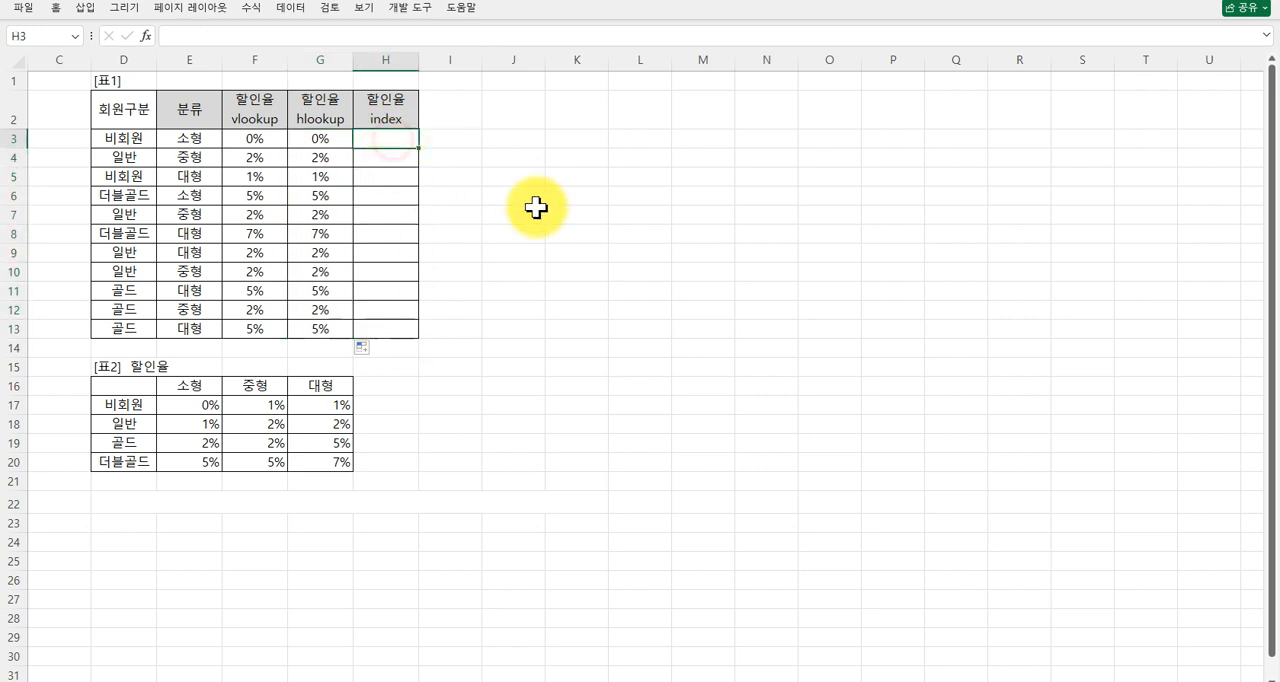
text(=in)
key(Tab)
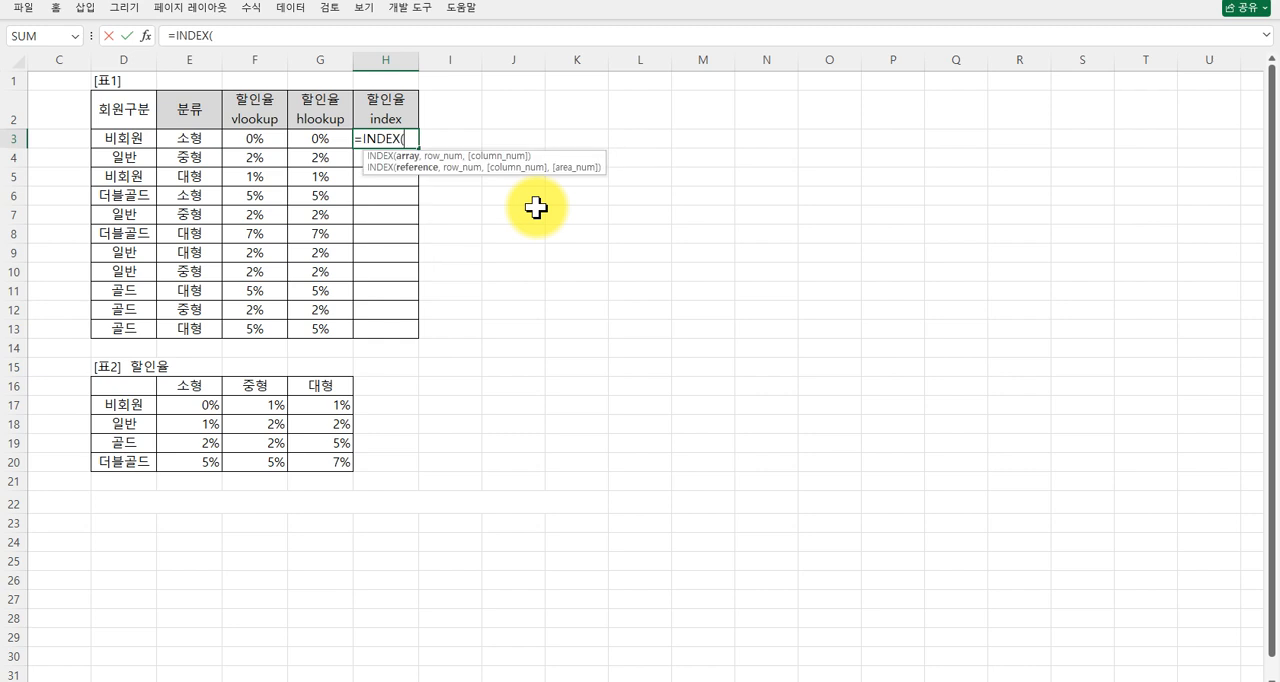
key(ctrl+a)
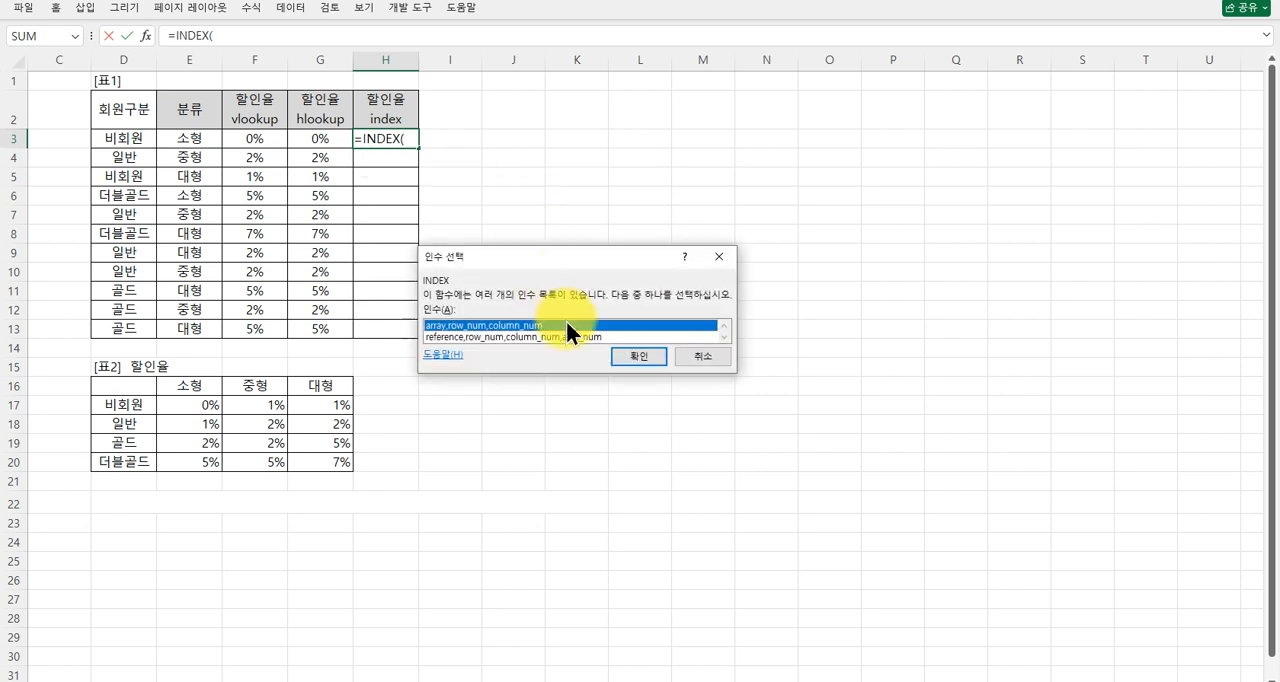
click(626, 356)
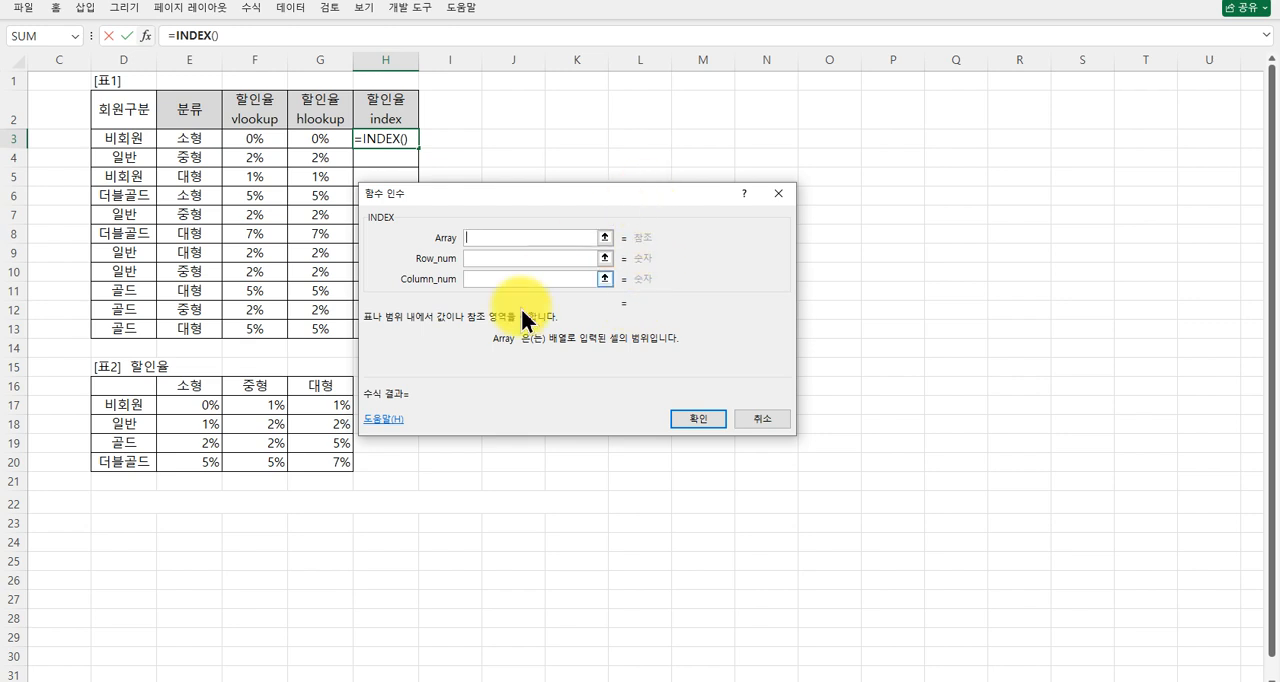
drag(172, 404, 315, 402)
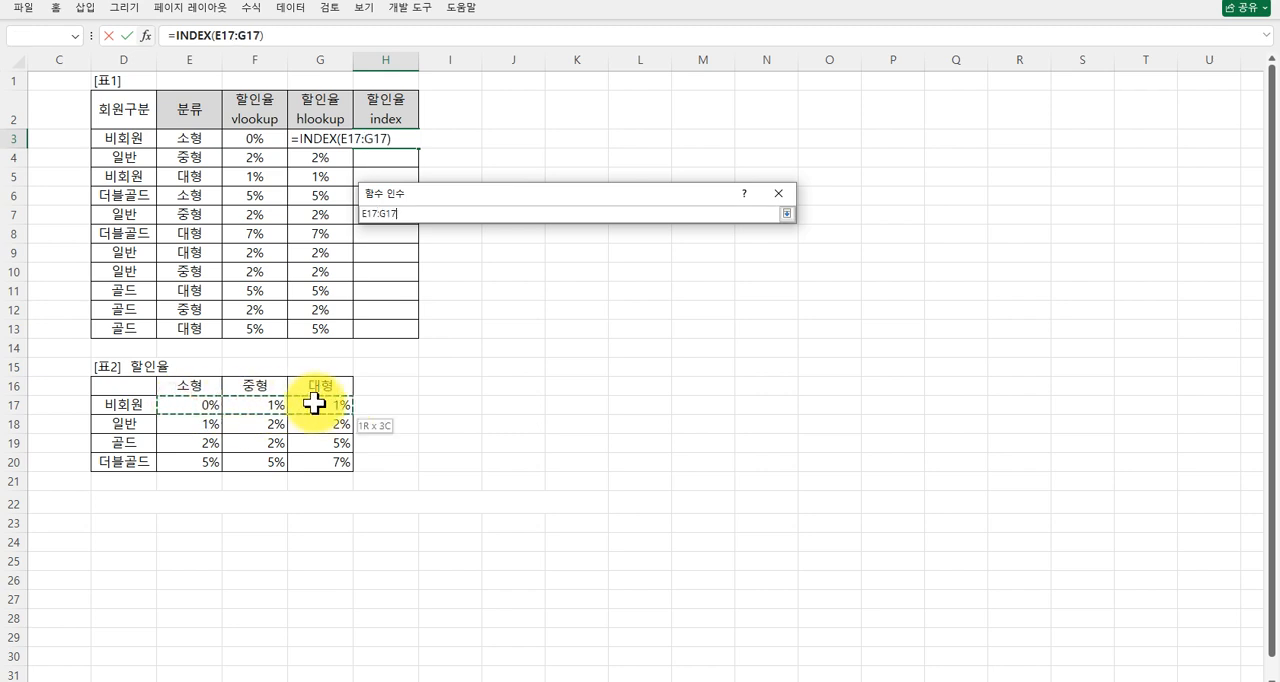
drag(319, 462, 319, 462)
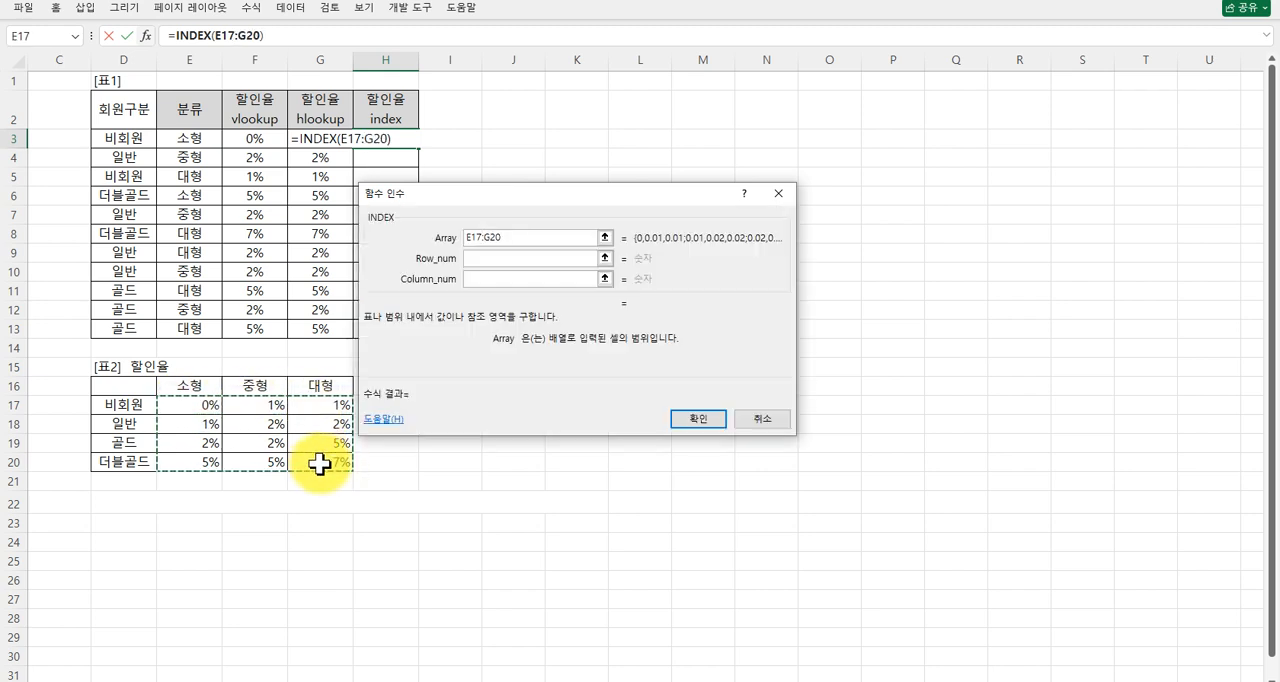
key(F4)
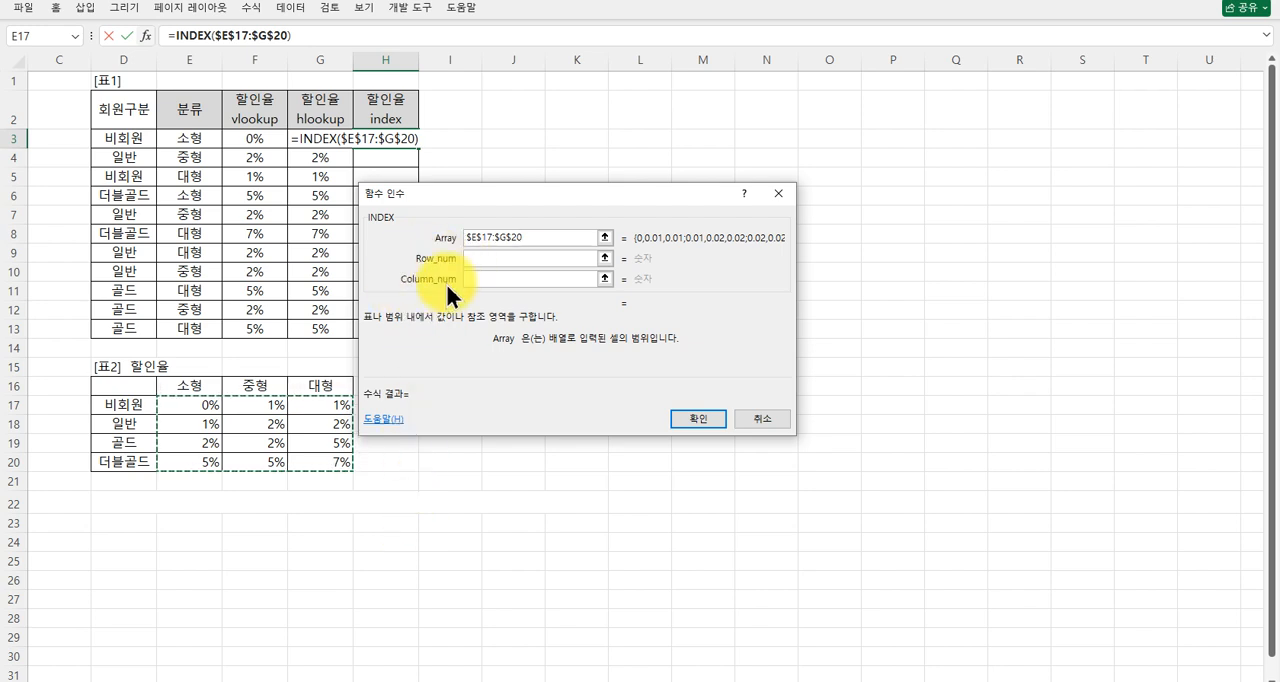
click(481, 257)
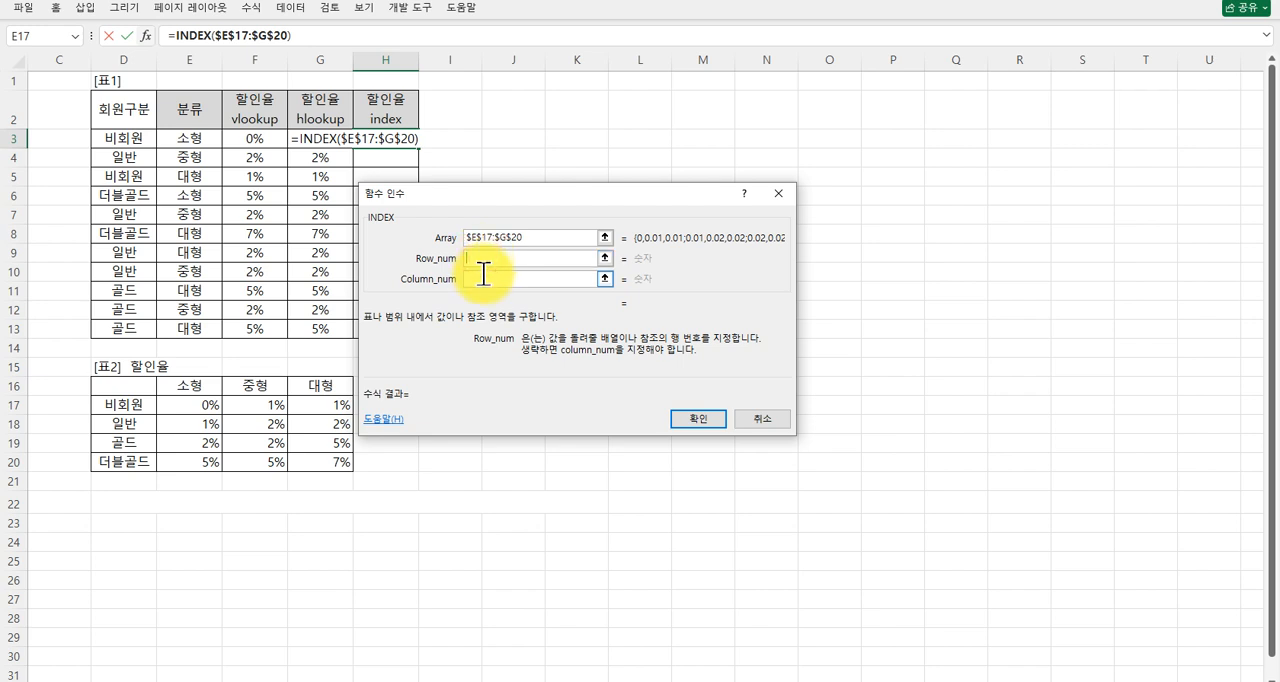
click(484, 275)
click(479, 259)
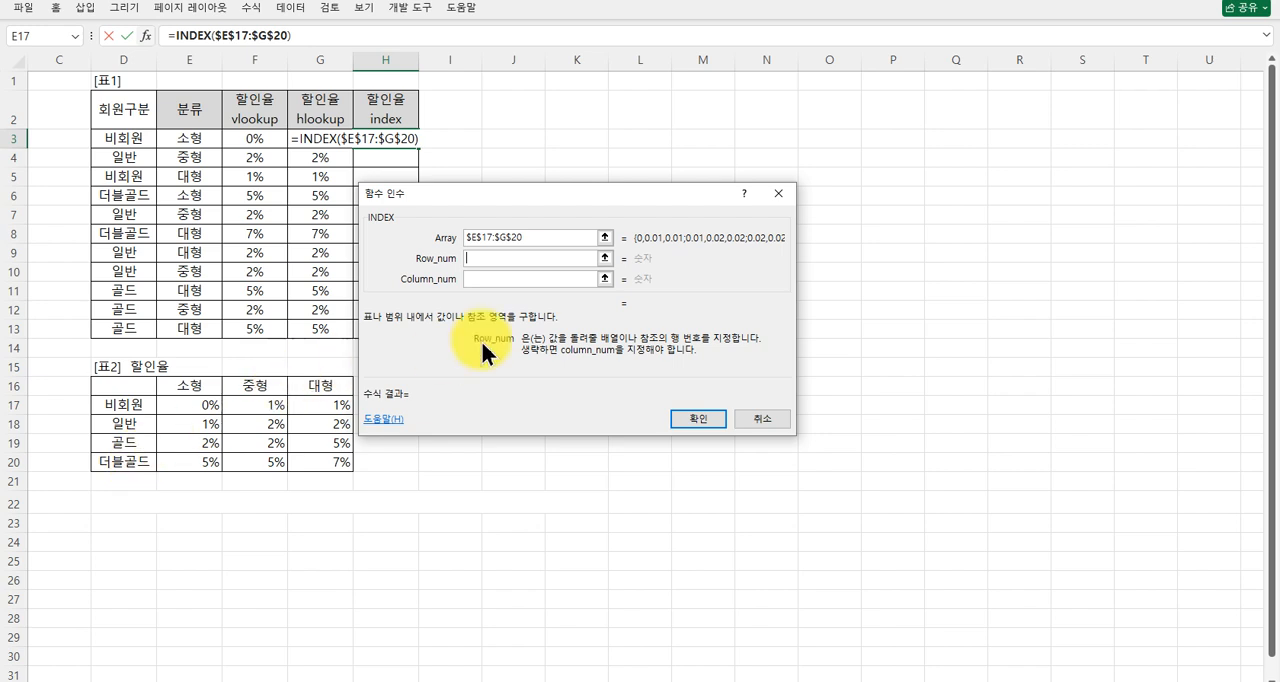
click(487, 279)
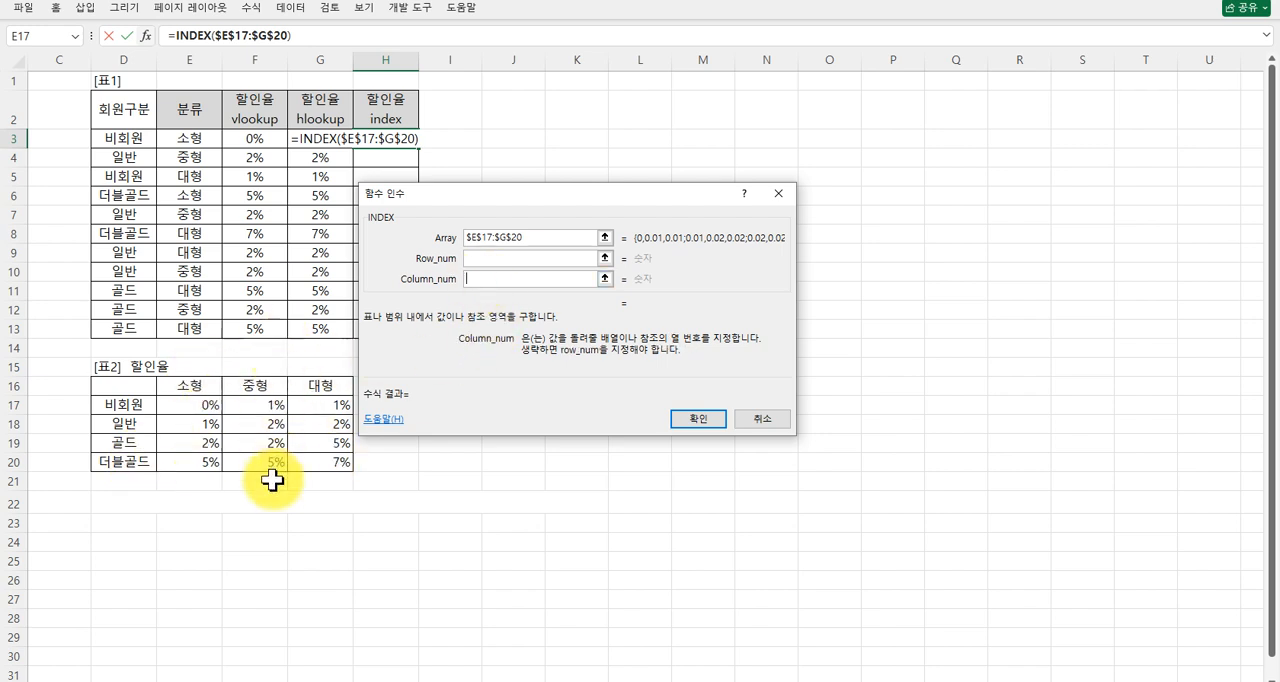
click(475, 258)
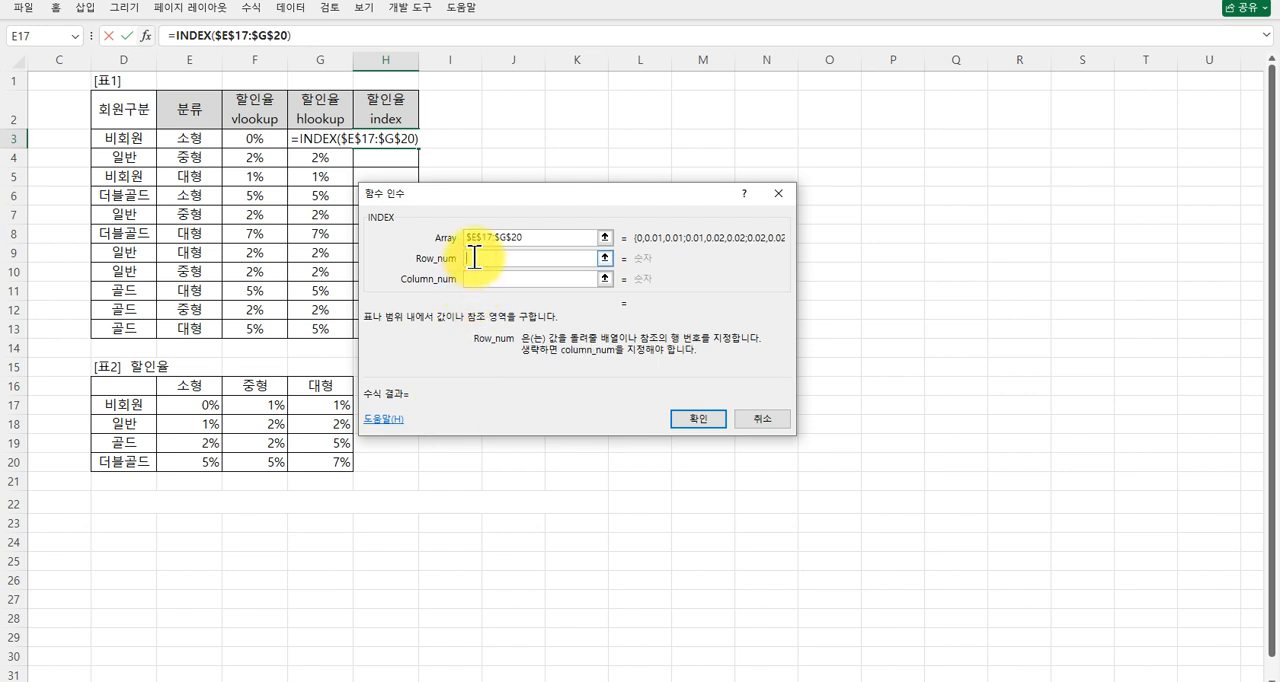
click(471, 279)
Nest a MATCH function as the INDEX row number and set its lookup value to D3.
click(472, 257)
text(mat)
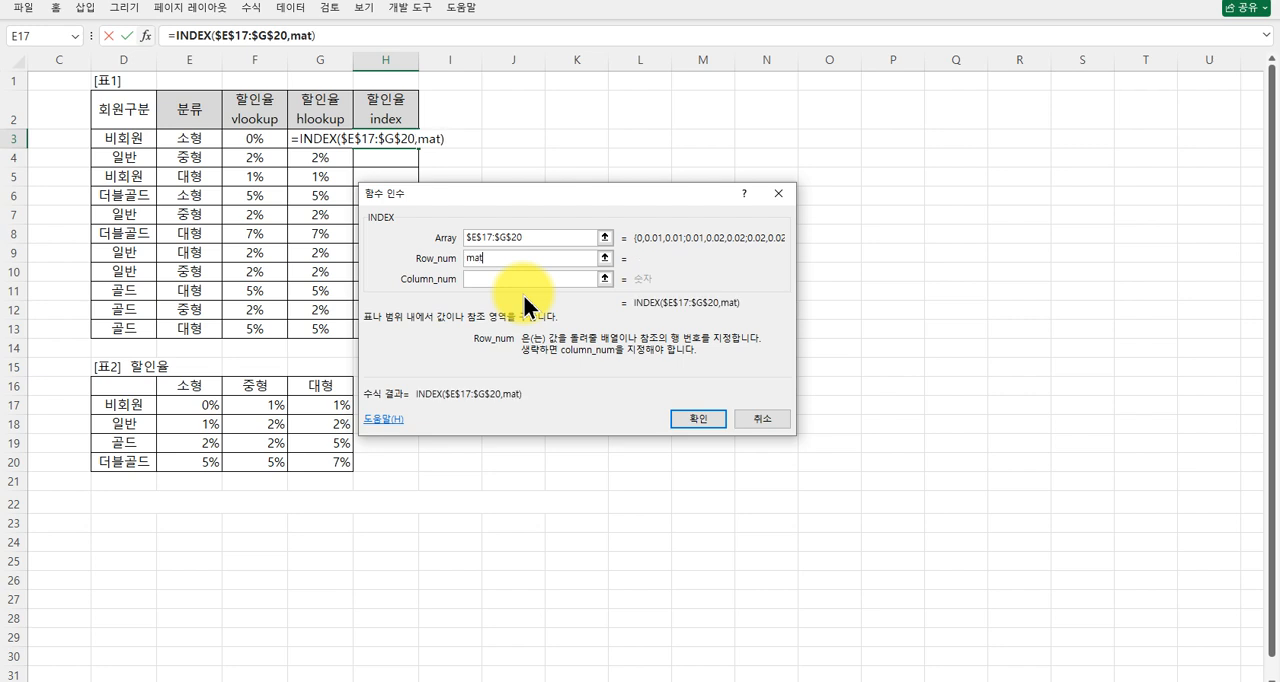
text(ch())
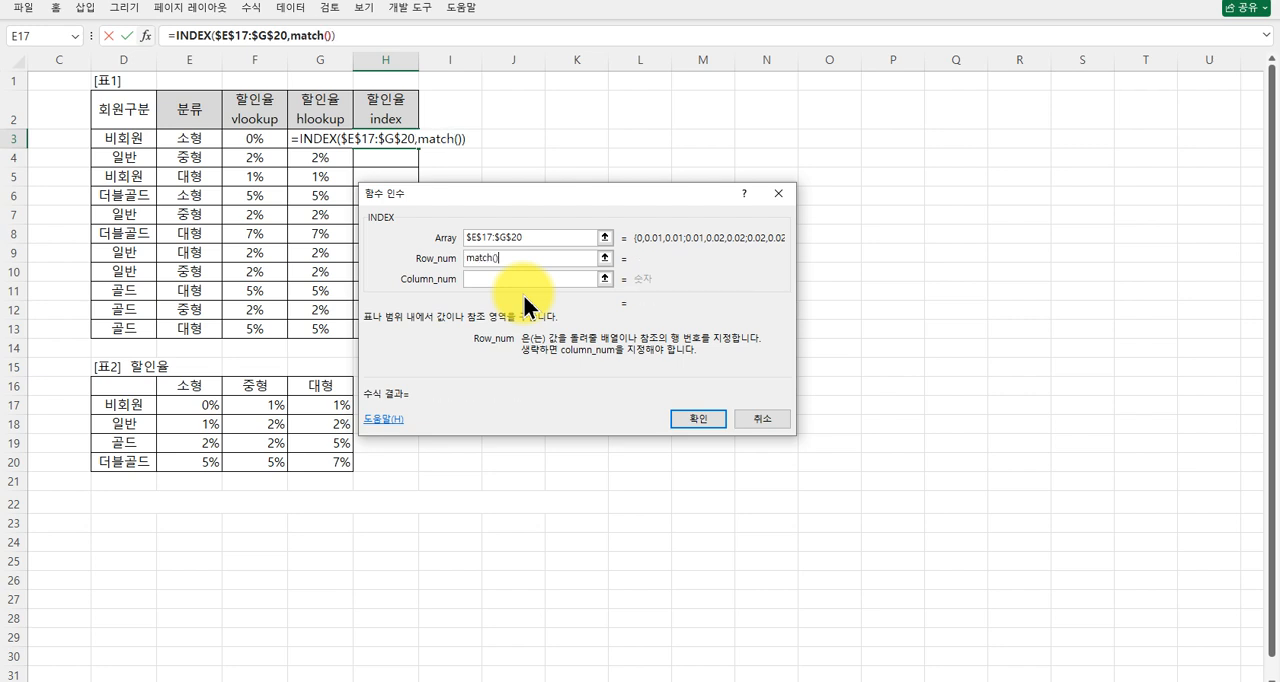
click(311, 37)
click(466, 241)
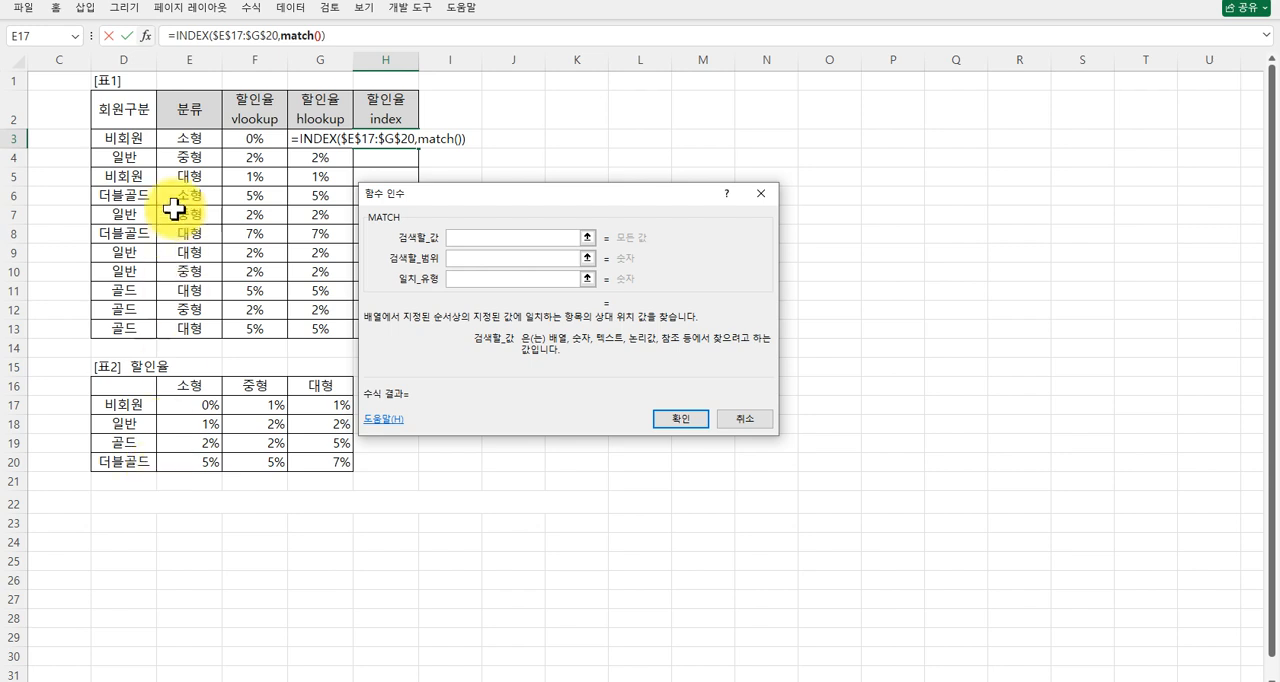
click(137, 137)
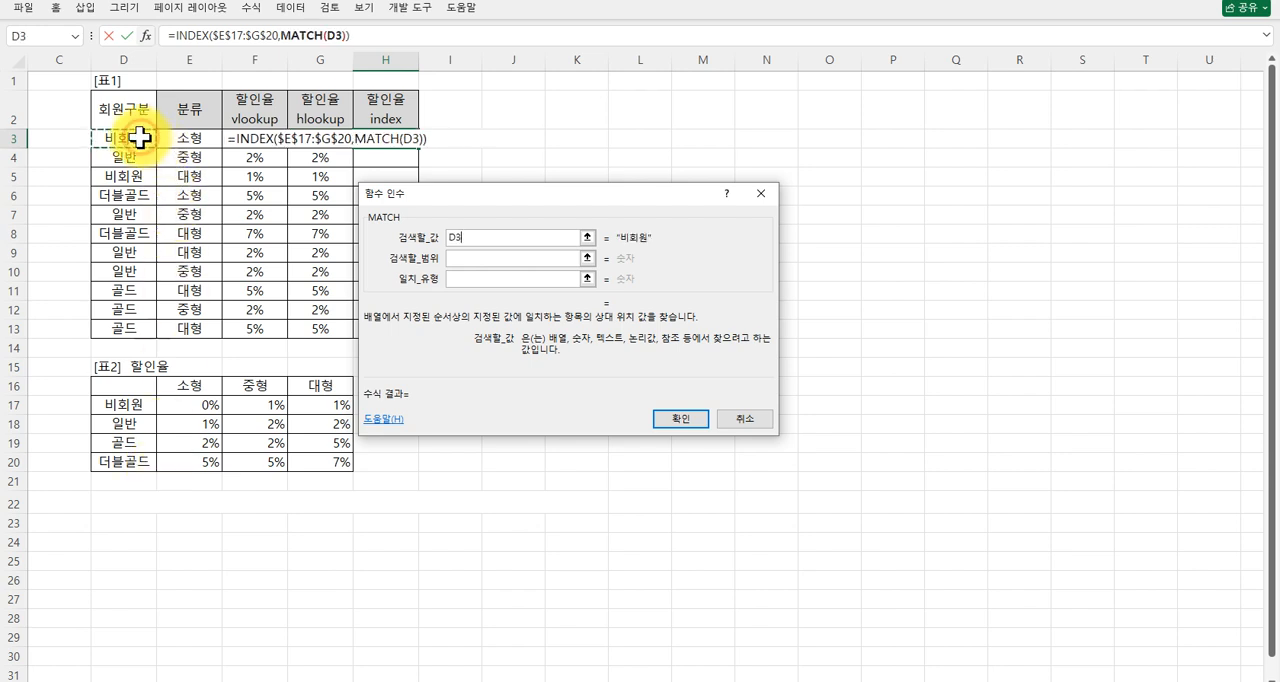
Set the row MATCH lookup range to the absolute reference $D$17:$D$20 and its match type to 0.
click(457, 257)
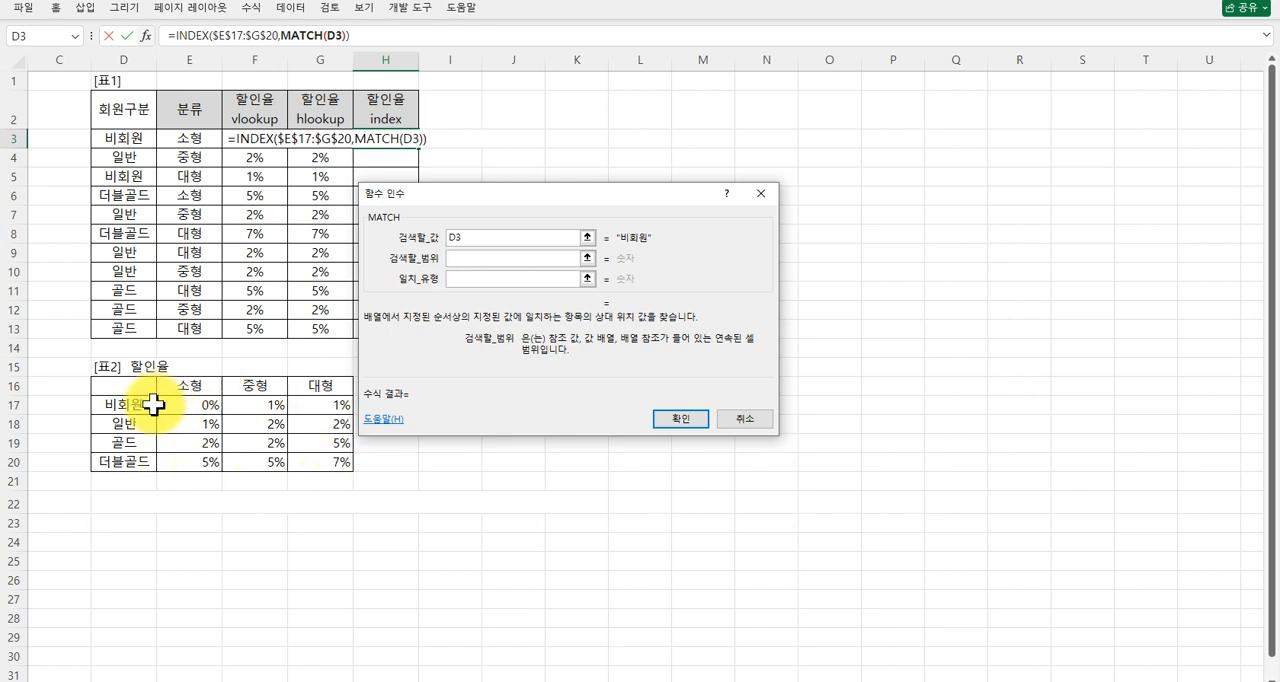
drag(127, 405, 130, 461)
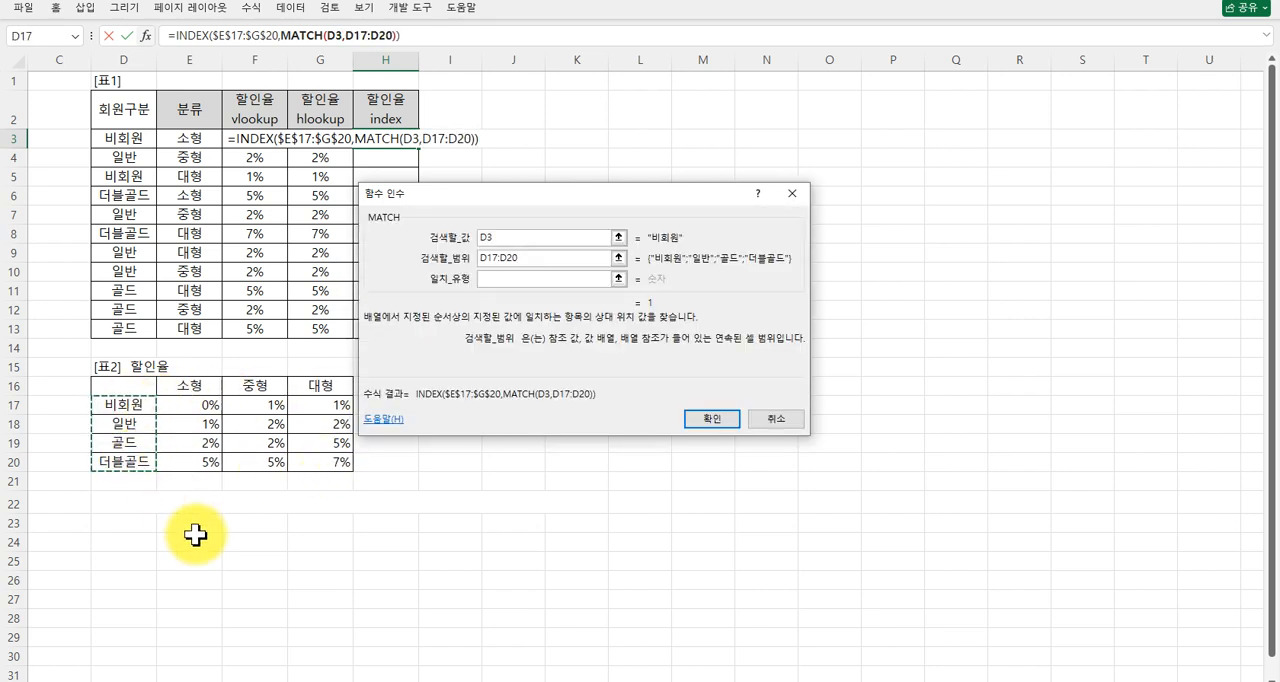
key(F4)
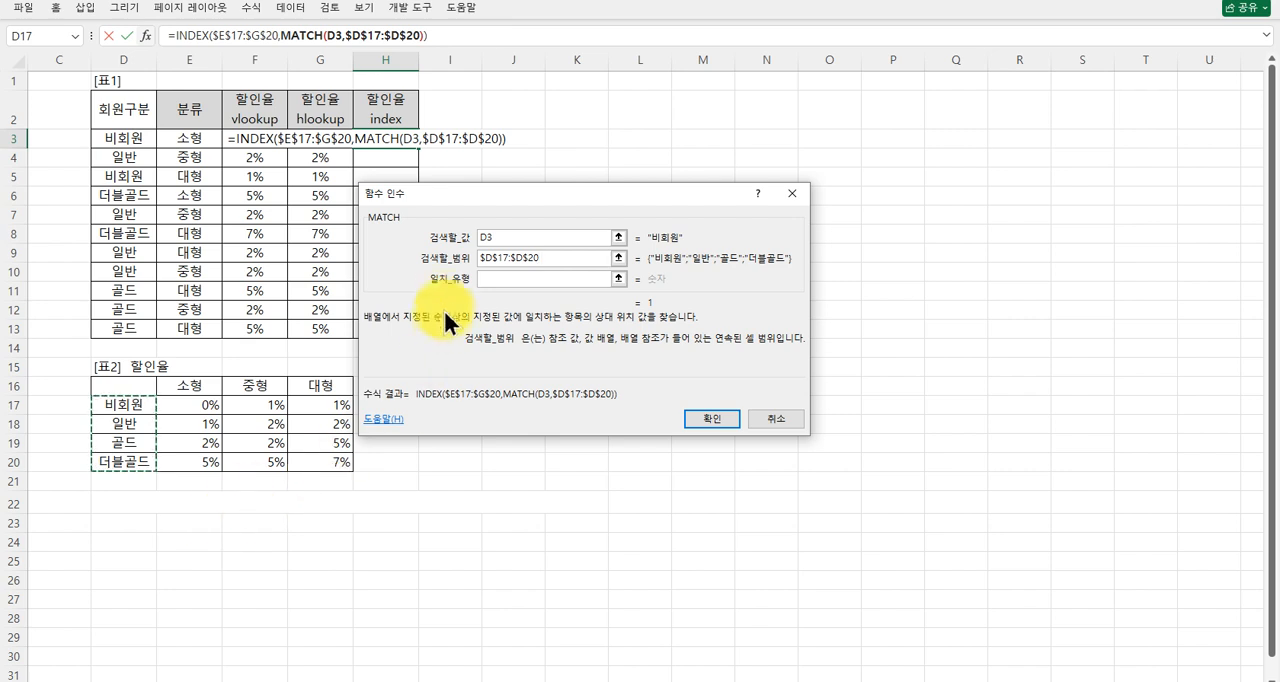
click(508, 280)
text(0)
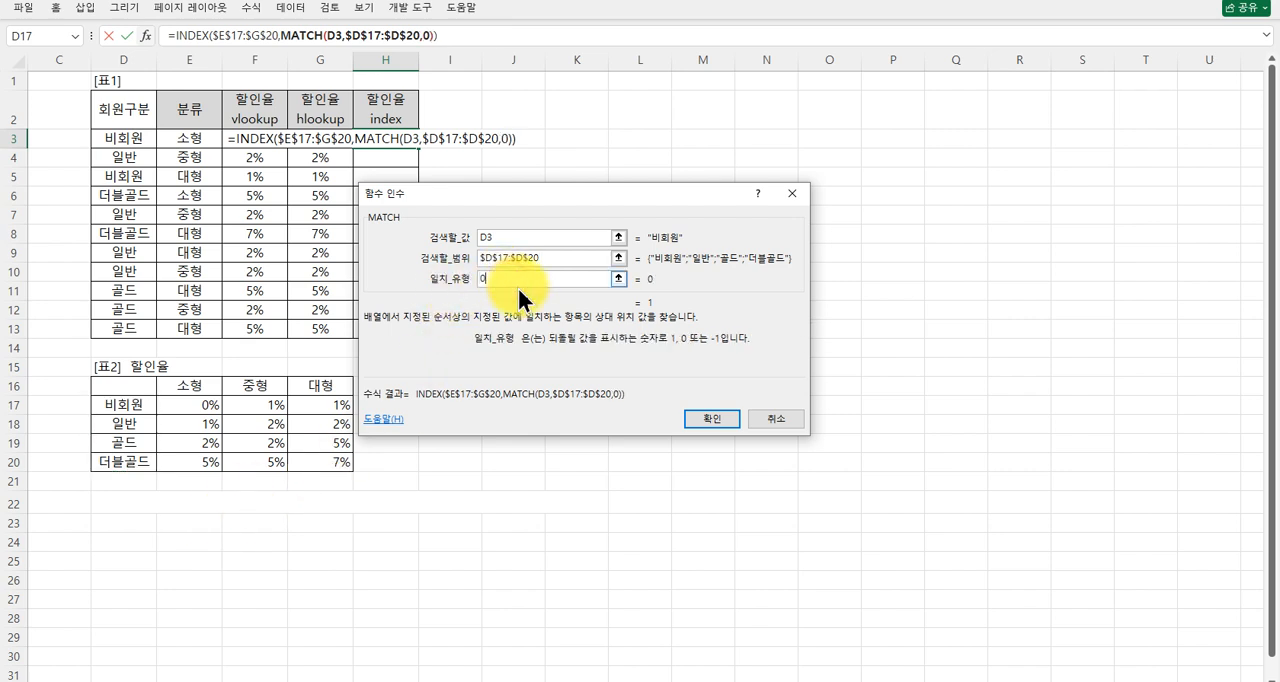
Nest a second MATCH function as the INDEX column number and set its lookup value to E3.
click(196, 33)
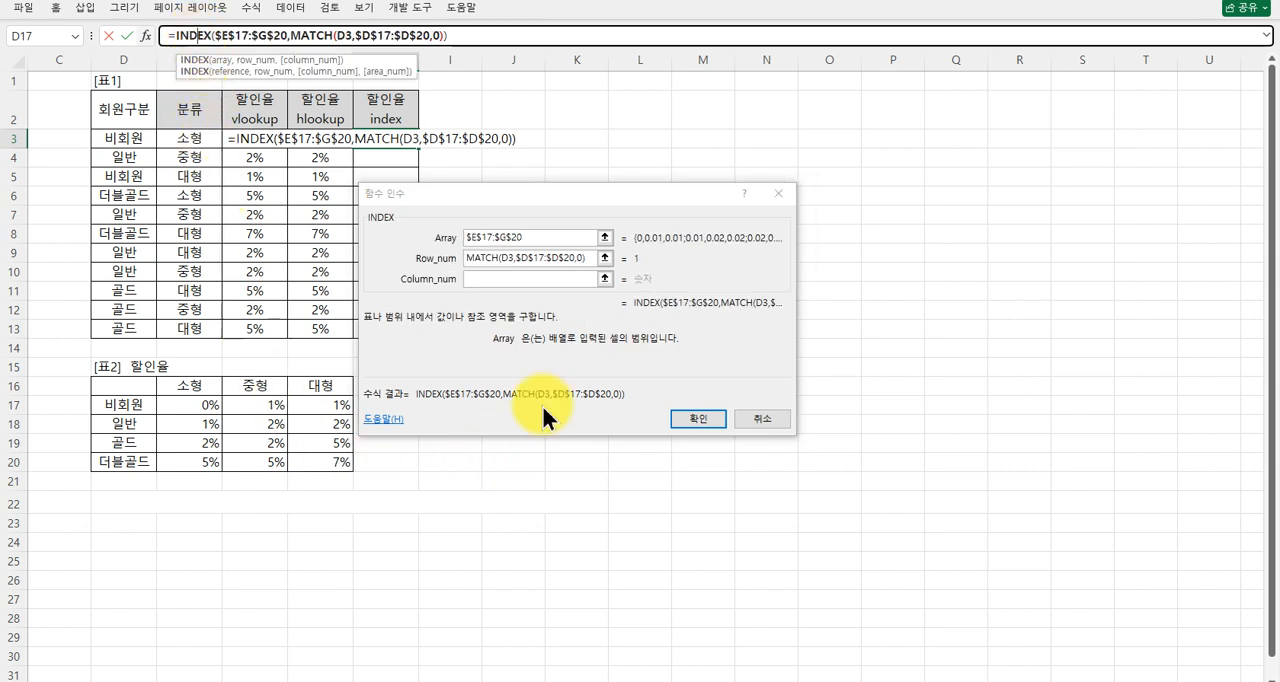
click(508, 281)
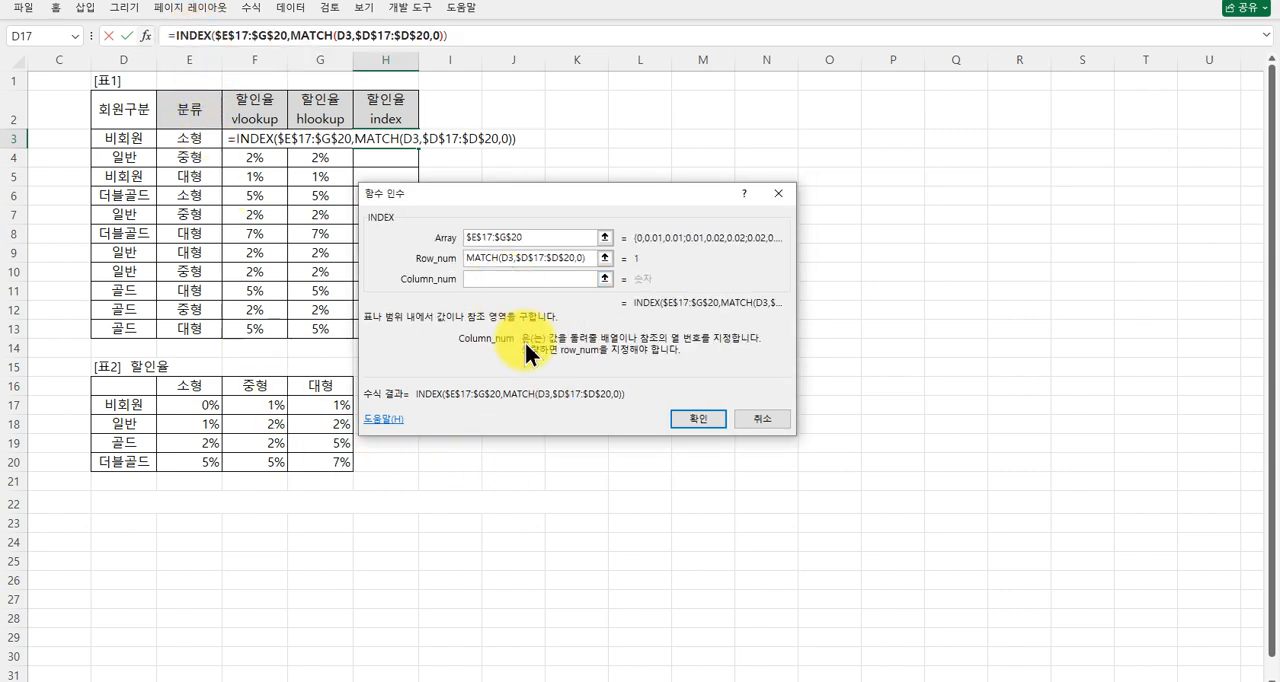
text(match)
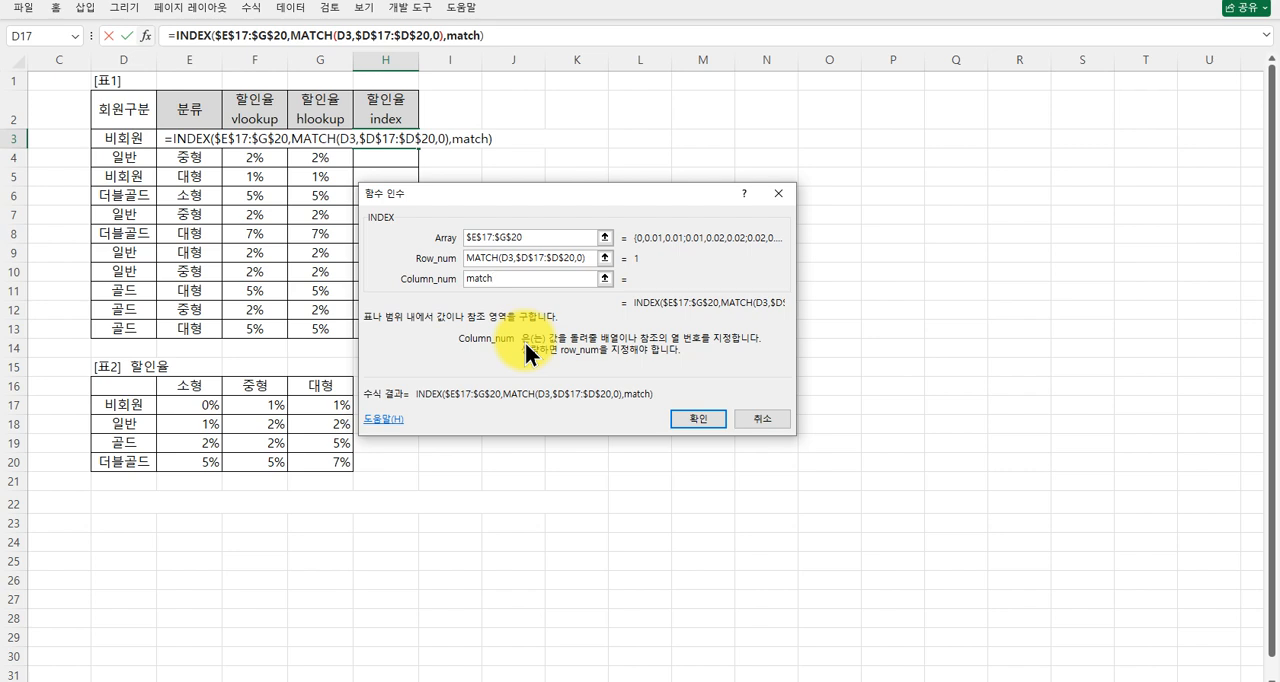
text(())
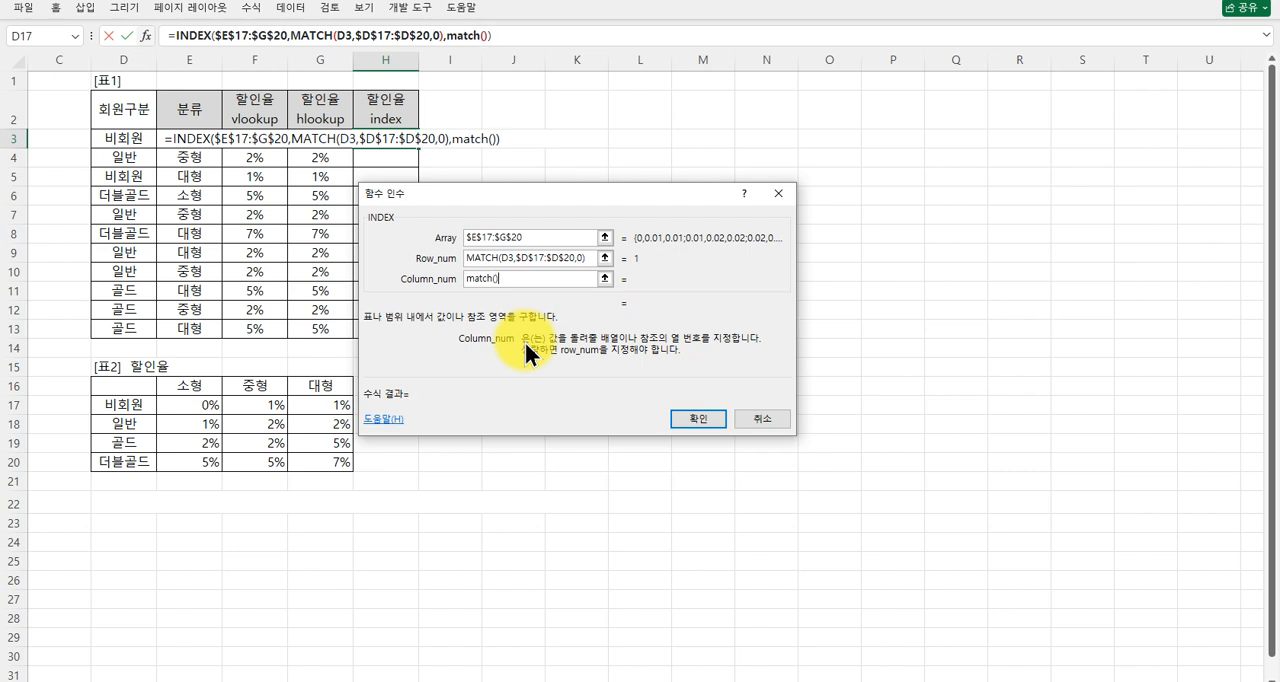
click(472, 37)
click(472, 237)
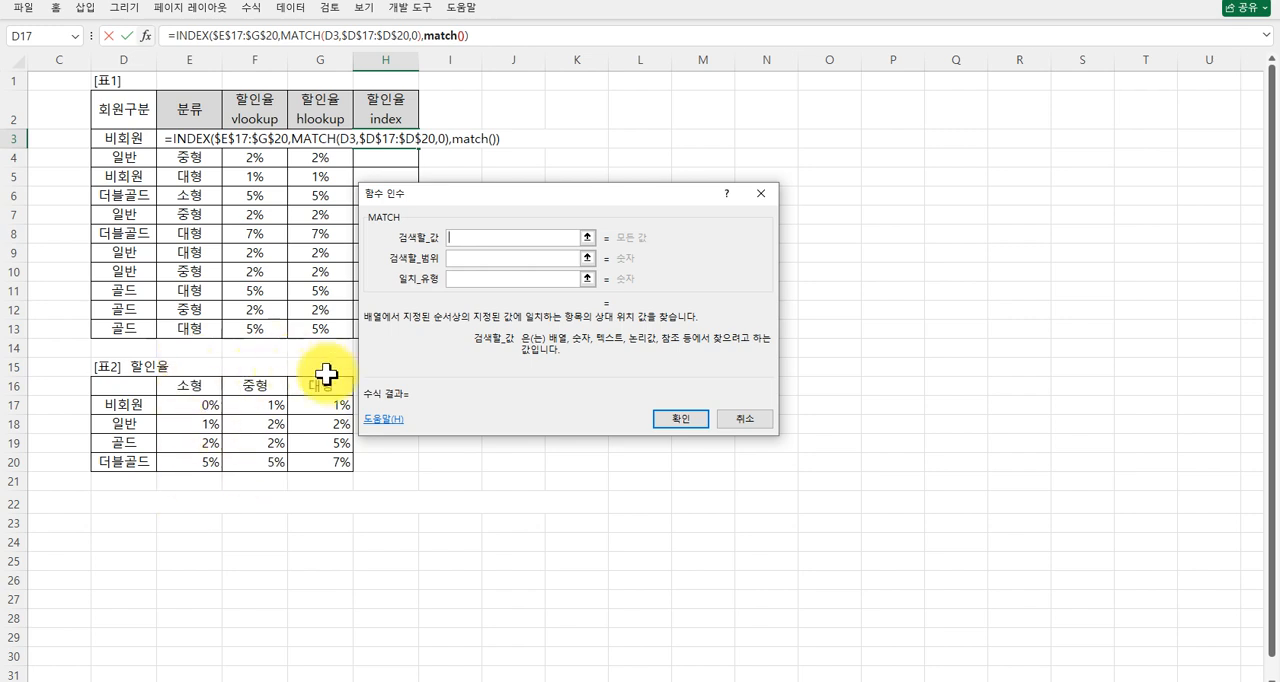
click(193, 137)
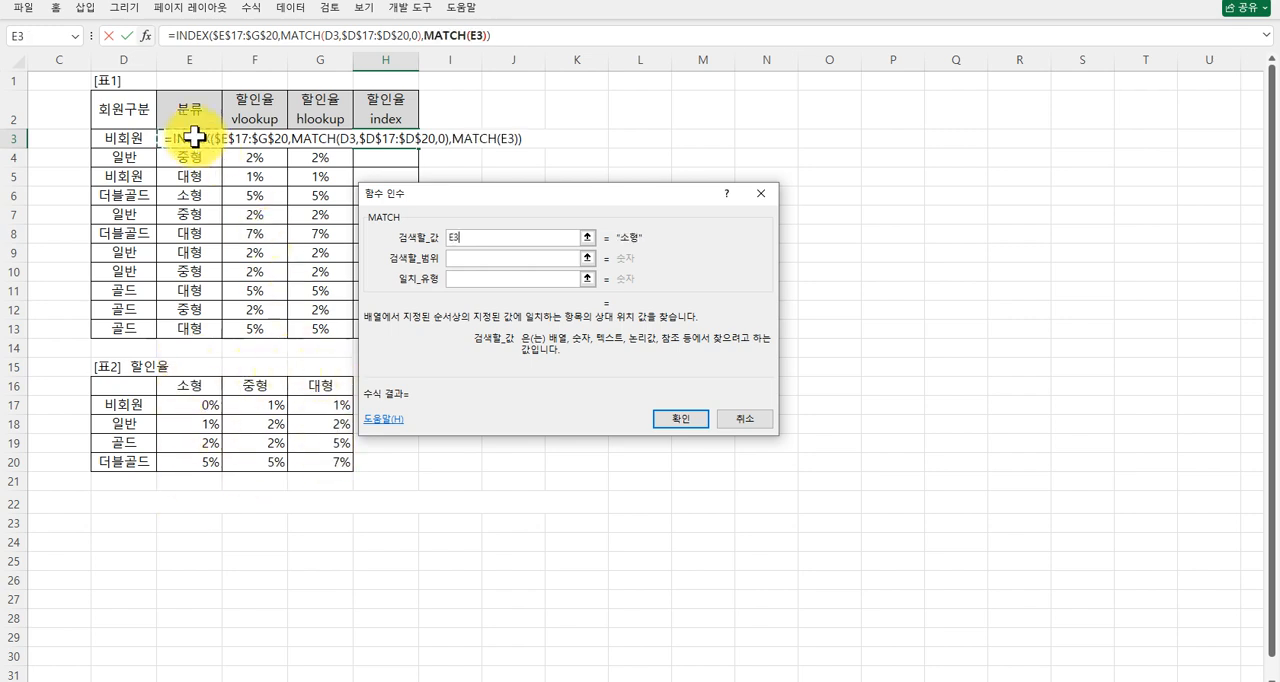
Set the column MATCH lookup range to the absolute reference $E$16:$G$16 and its match type to 0.
click(462, 257)
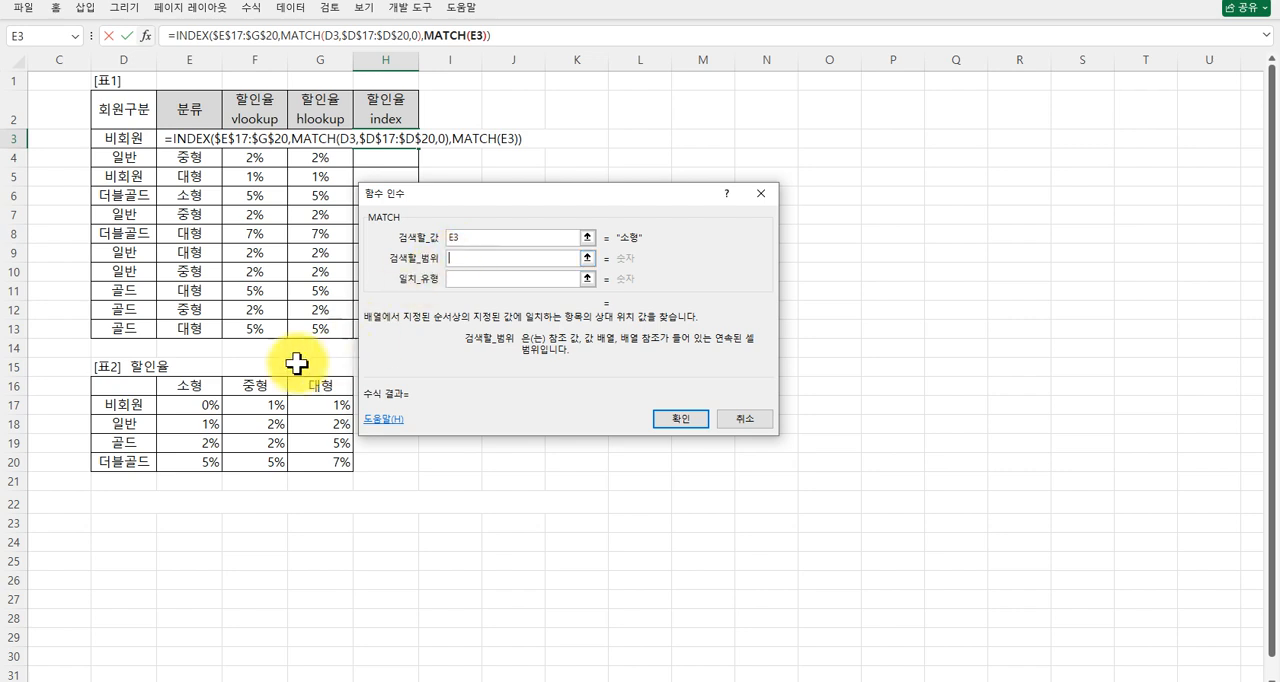
click(190, 386)
drag(190, 386, 323, 391)
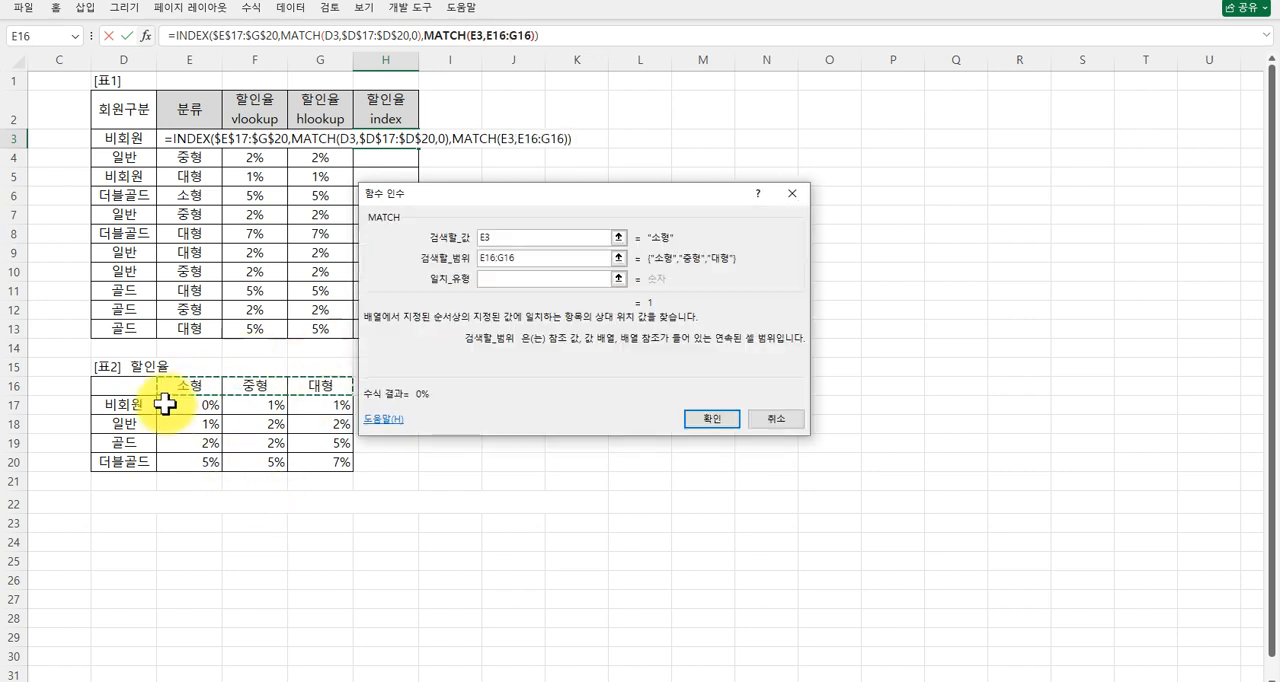
drag(171, 402, 320, 463)
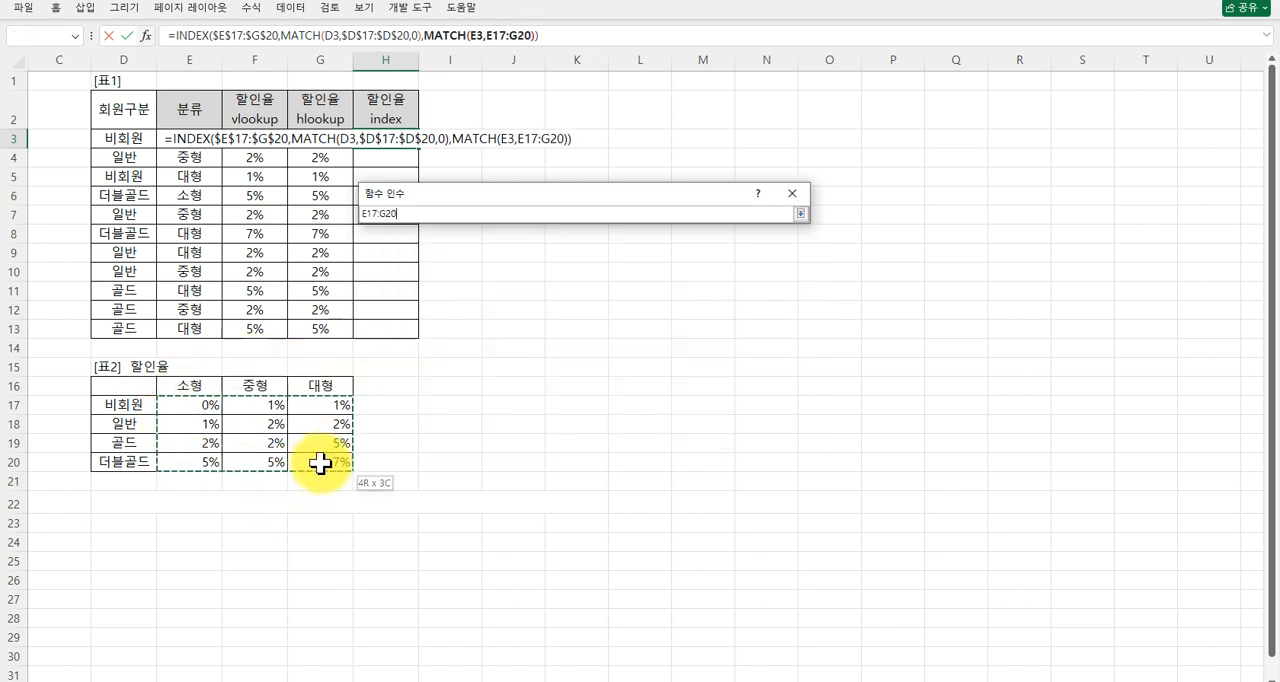
drag(190, 386, 311, 385)
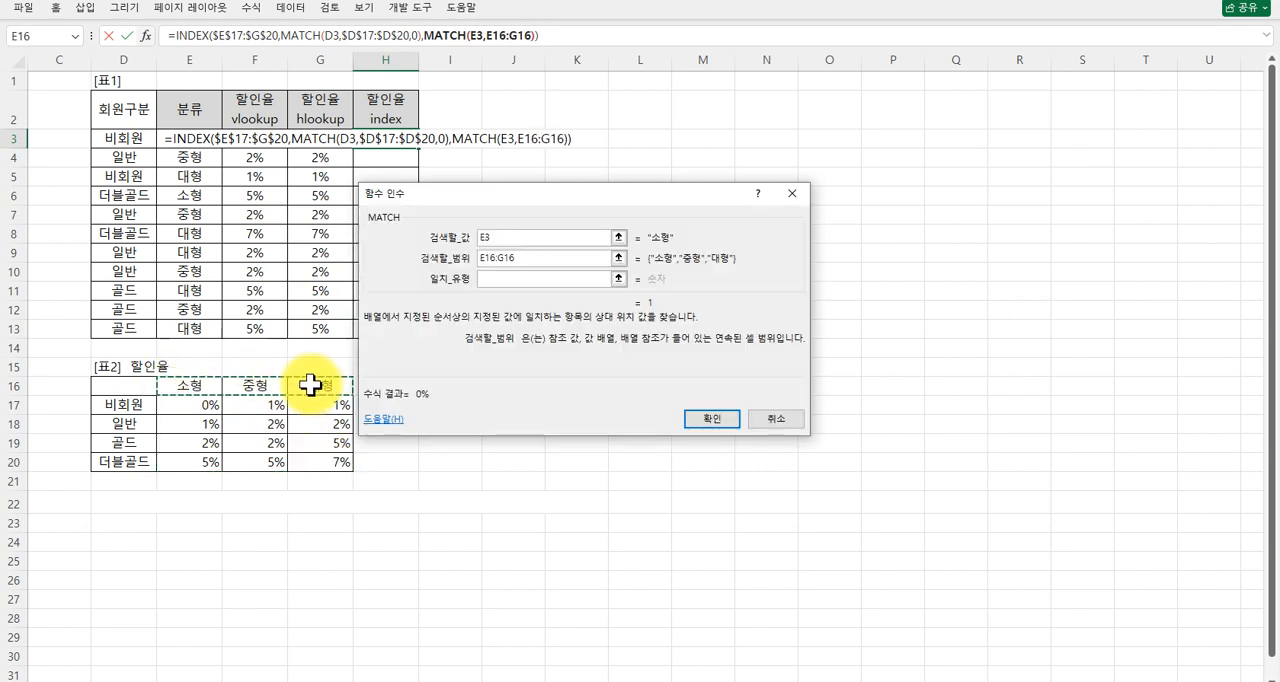
key(F4)
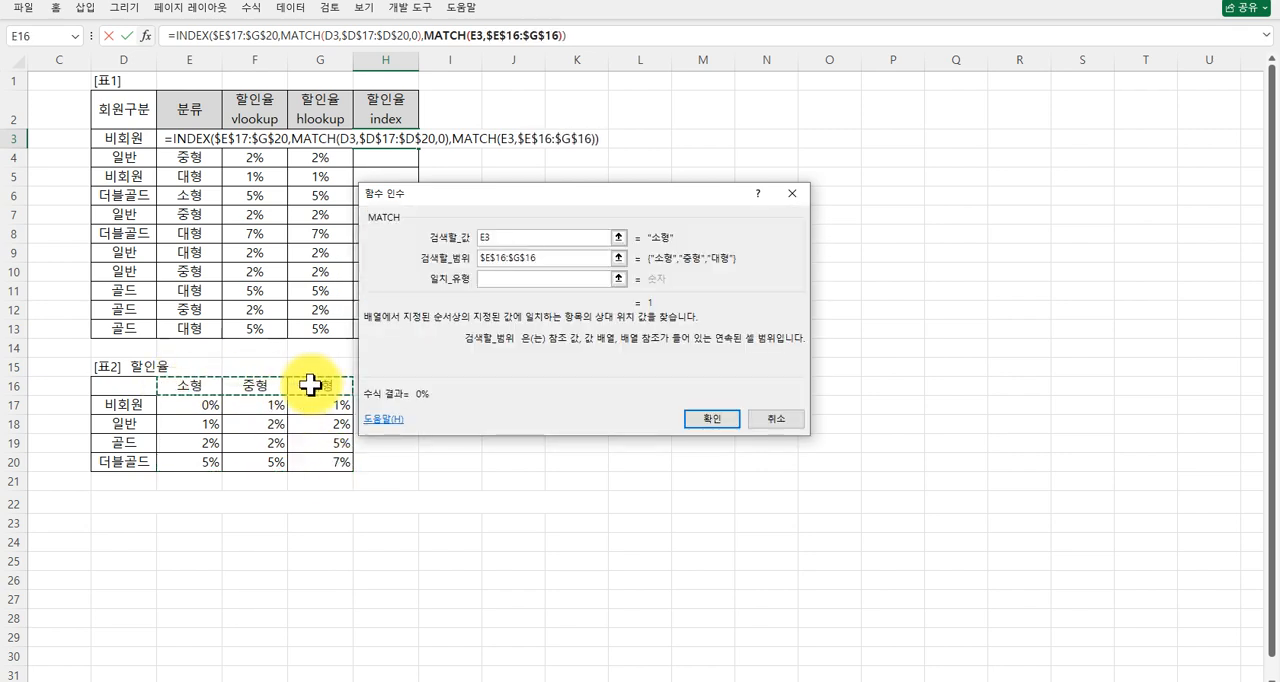
click(491, 279)
text(0)
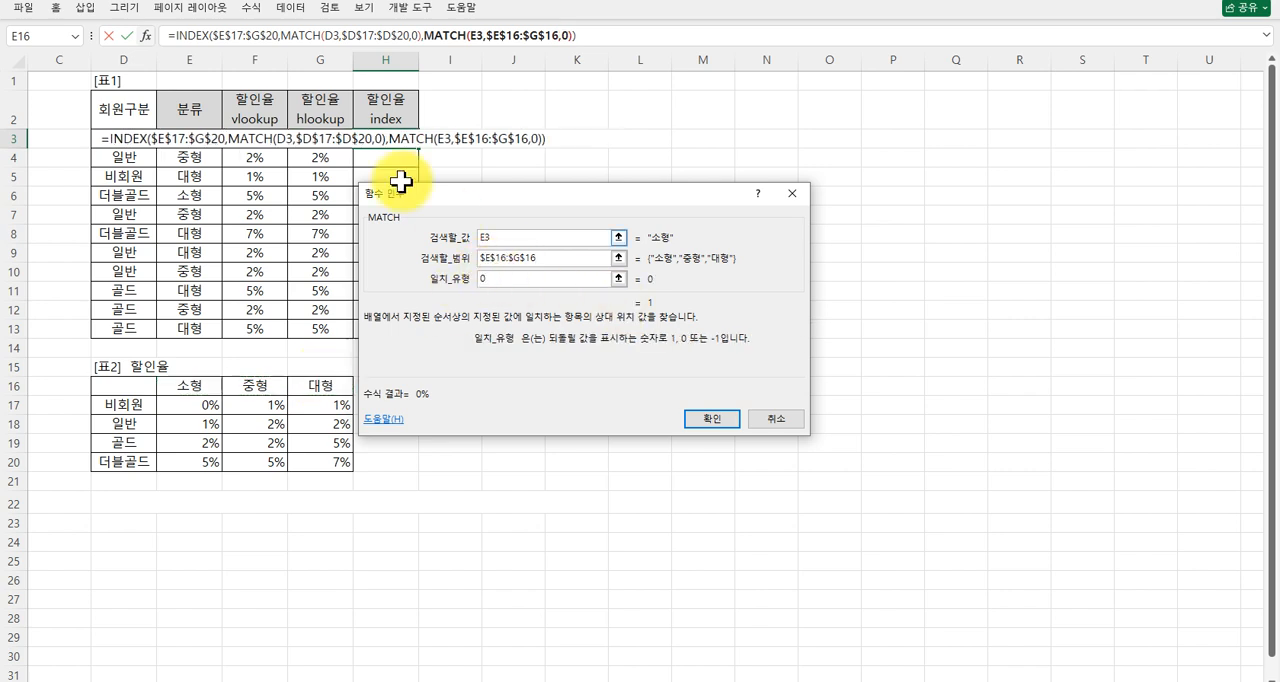
Review the arguments of the INDEX function and both nested MATCH functions, and enter the completed formula in H3.
click(187, 36)
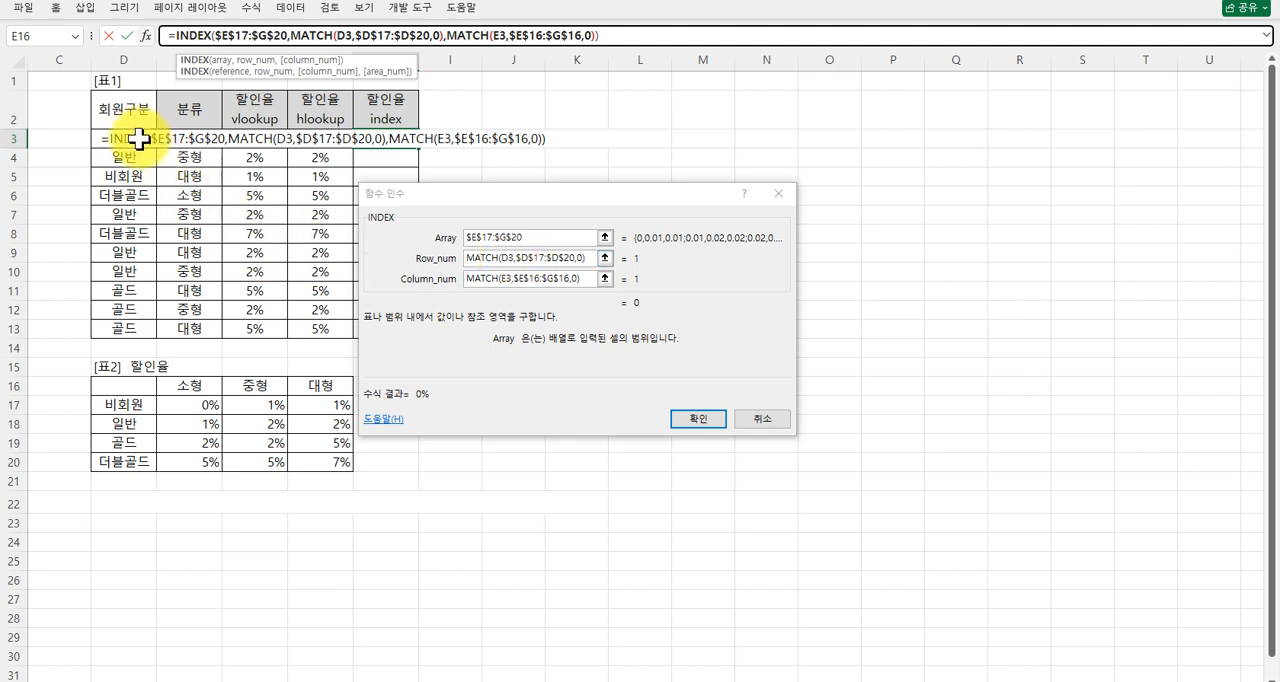
click(489, 254)
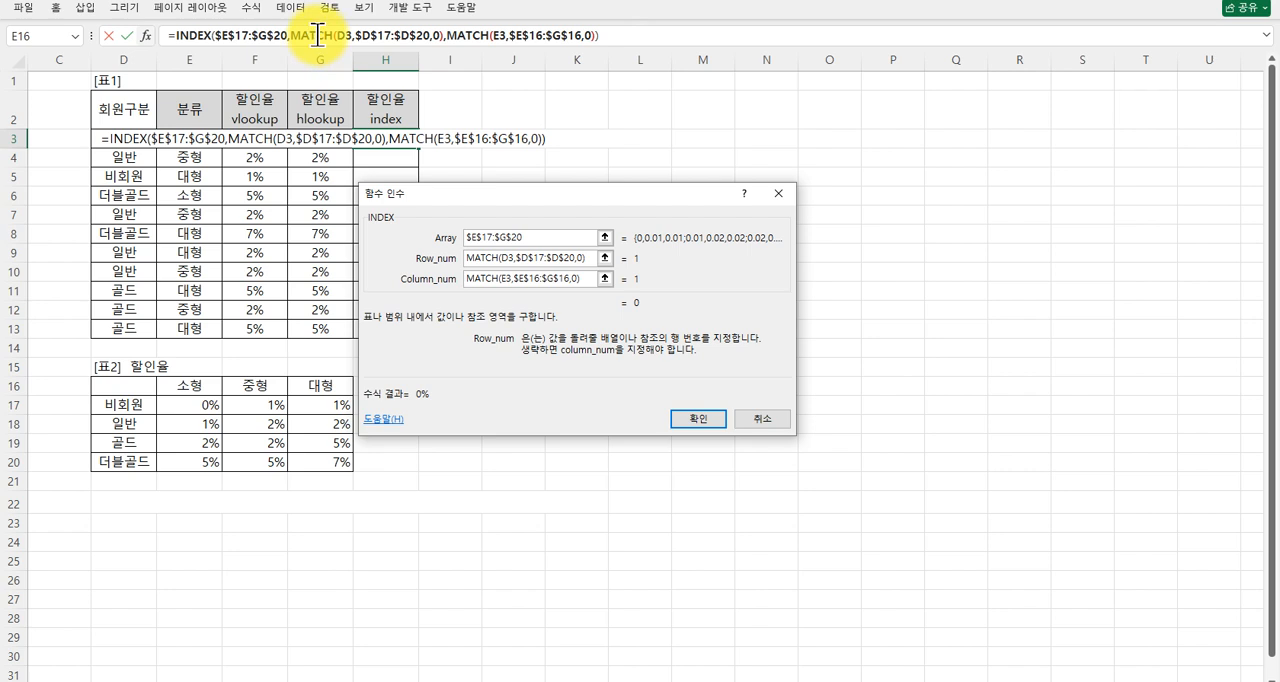
click(318, 36)
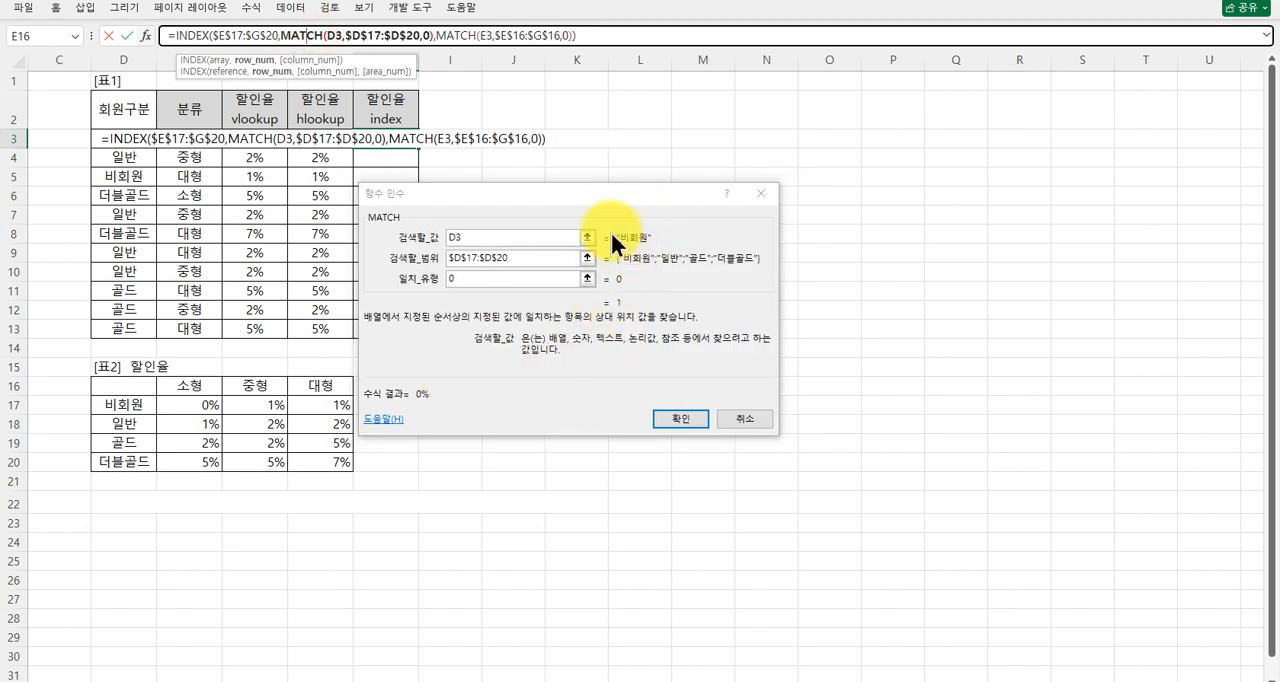
click(440, 36)
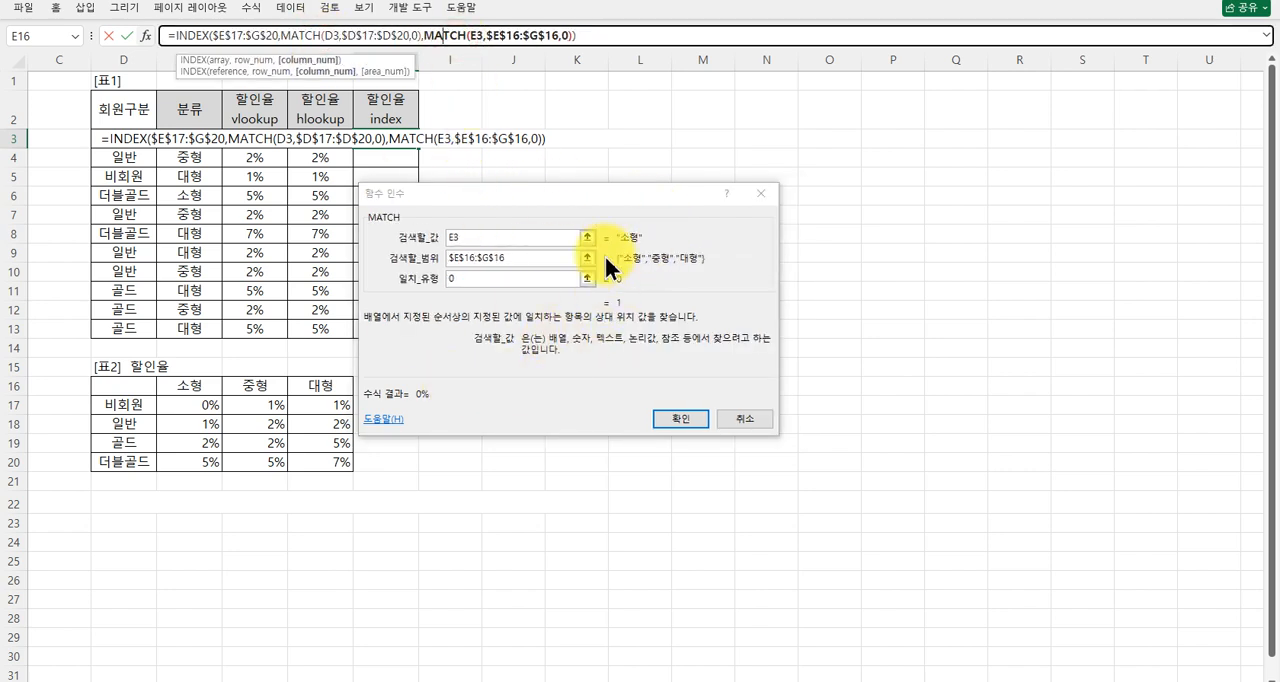
click(668, 418)
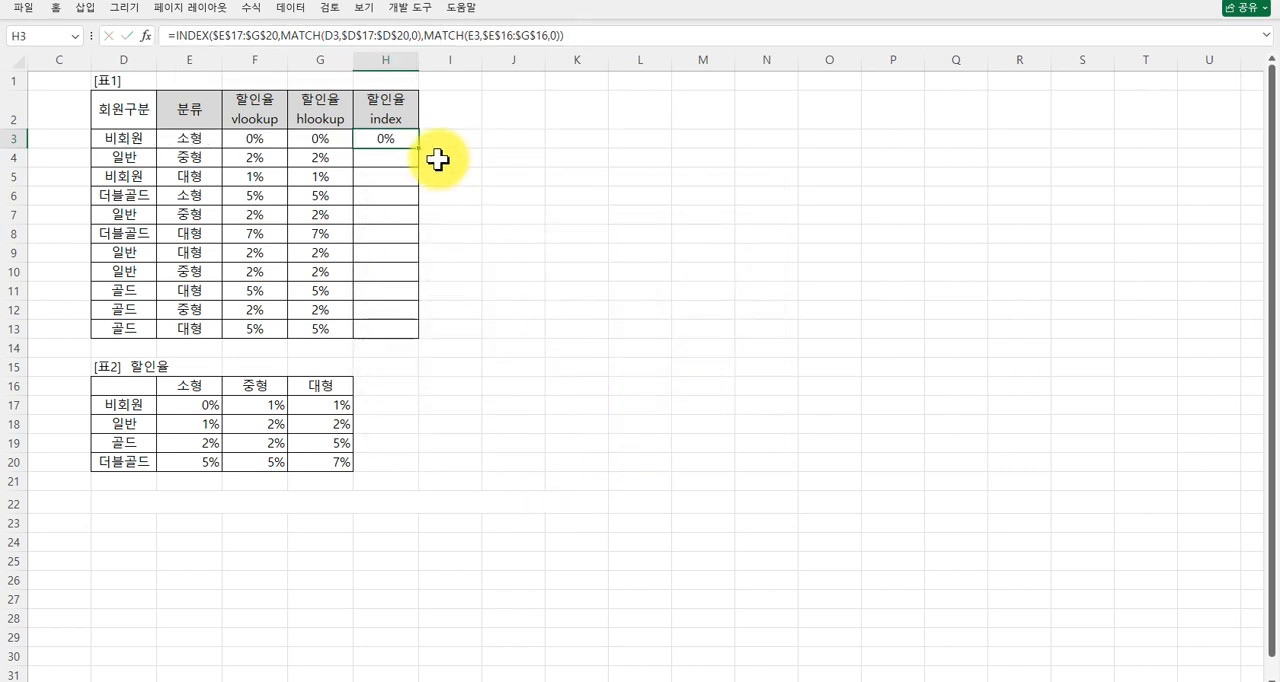